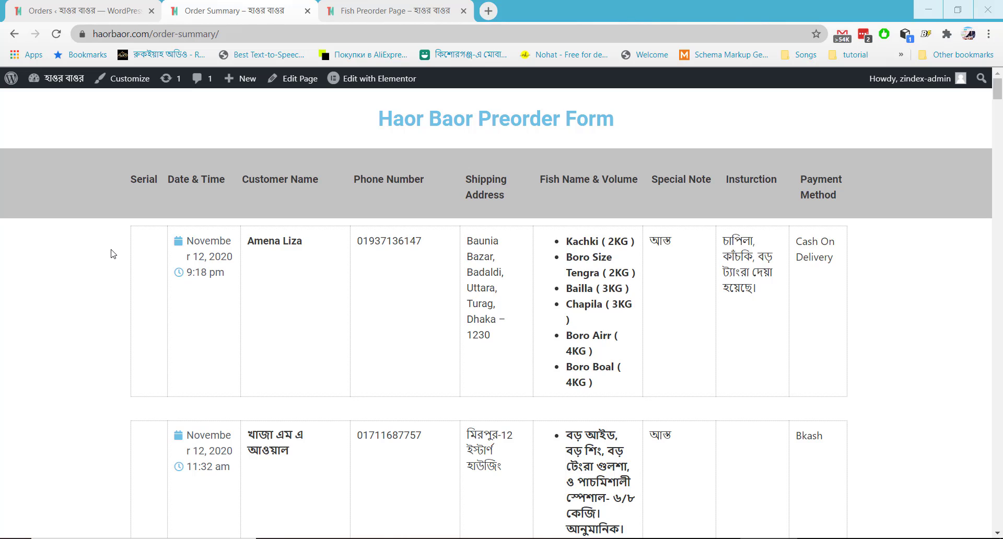
Step: Review the fish pre-order form's Customer Name, Mobile and Shipping Address fields, then return to orders admin
left_click(384, 10)
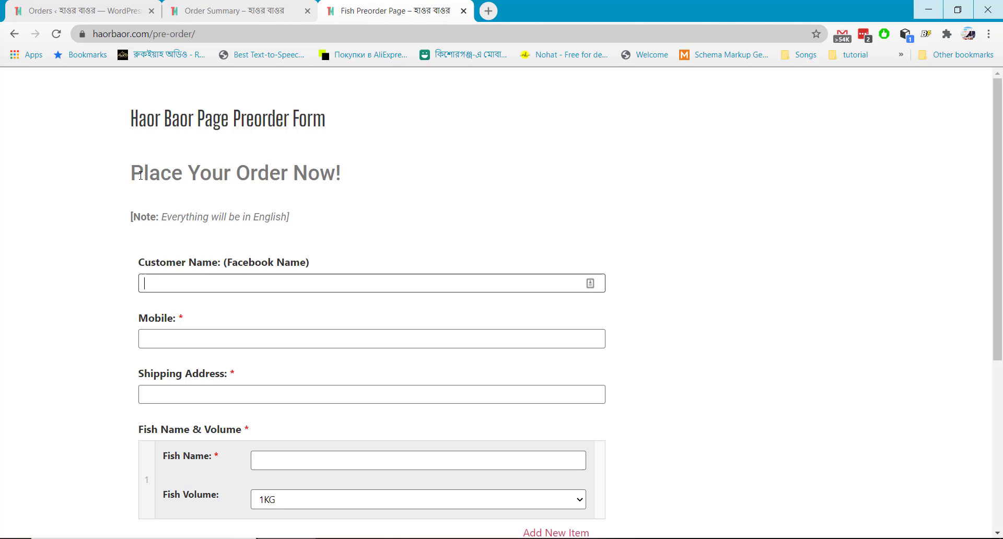
scroll(340, 198, "down", 3)
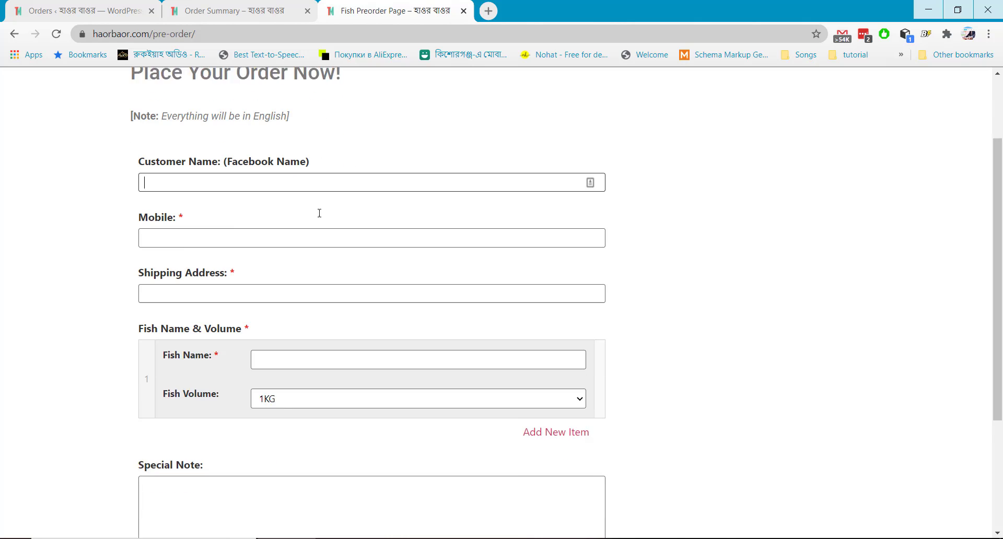
left_click(206, 154)
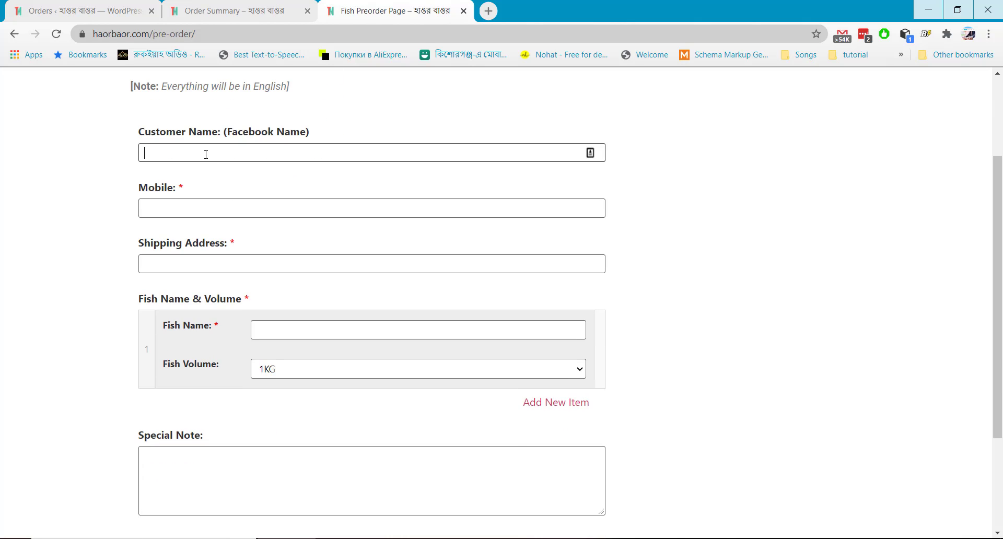
left_click(179, 208)
left_click(179, 262)
scroll(293, 256, "down", 3)
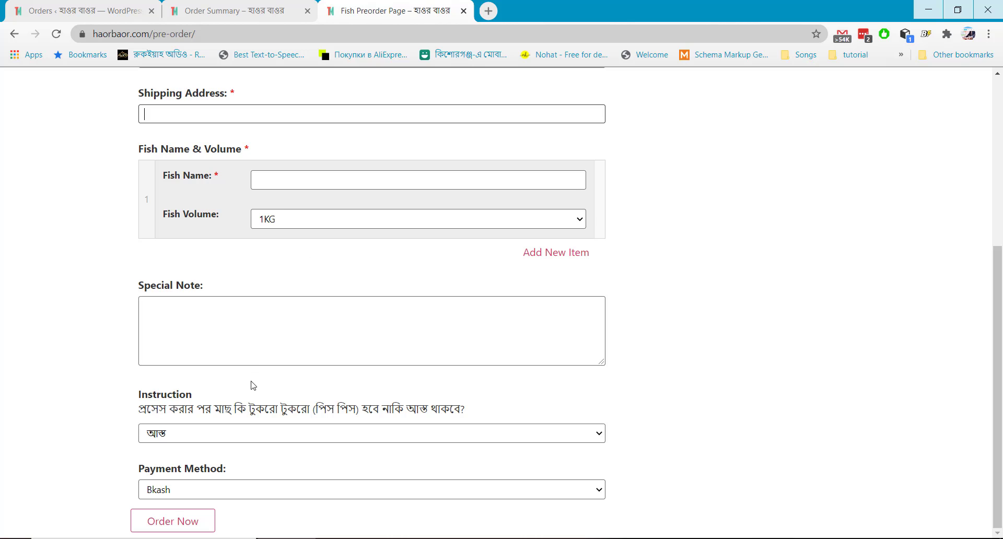
left_click(82, 6)
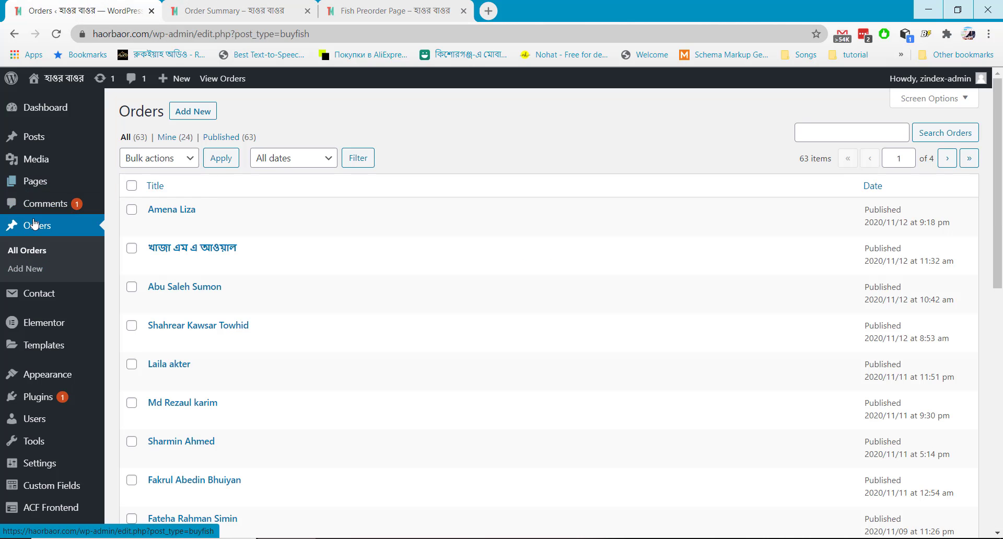
Step: Reload All Orders, scroll the 63 orders, then return to the Order Summary table
left_click(33, 251)
scroll(223, 247, "down", 6)
scroll(224, 246, "down", 5)
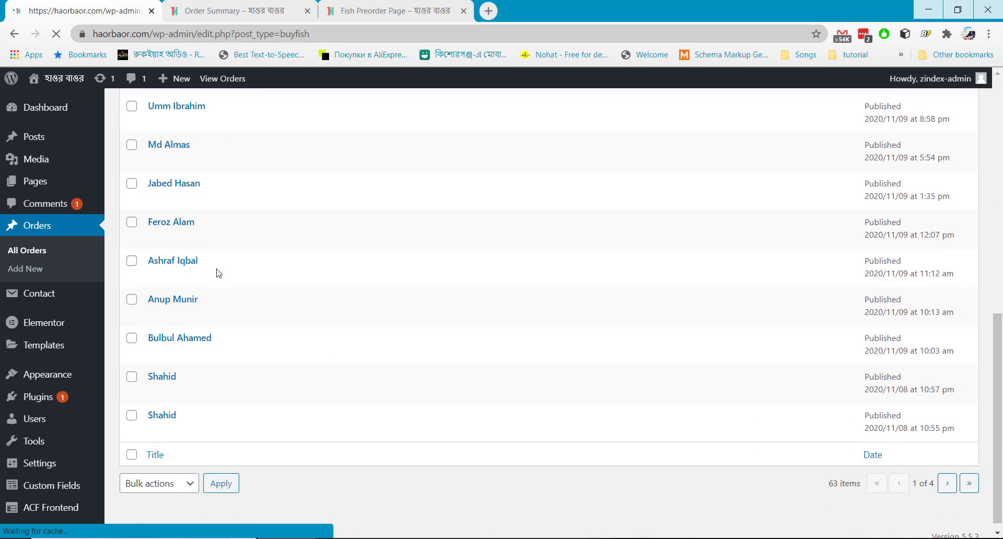
left_click(232, 10)
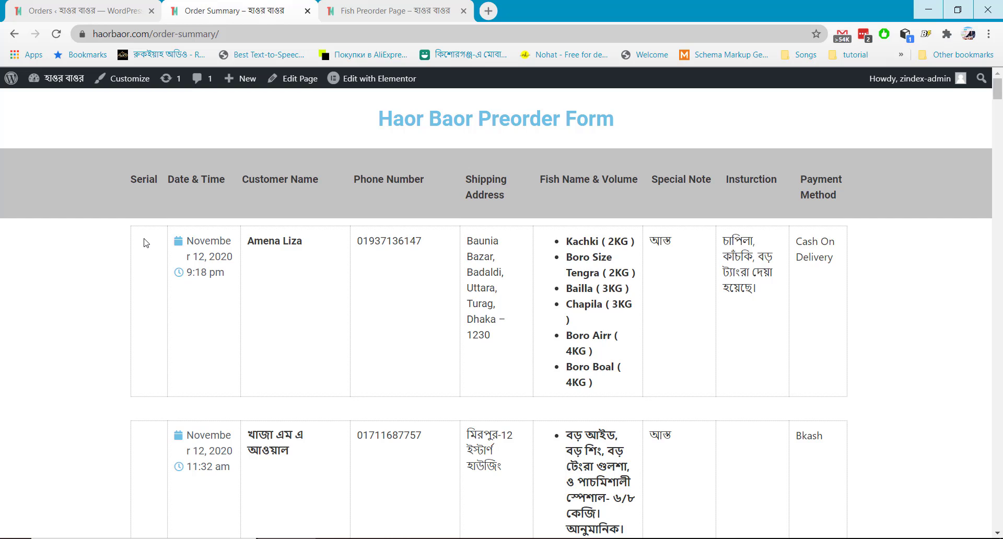
Step: Highlight the first order row and scroll the table to check the blank Serial cells, then go to Notepad++
left_click_drag(141, 252, 491, 272)
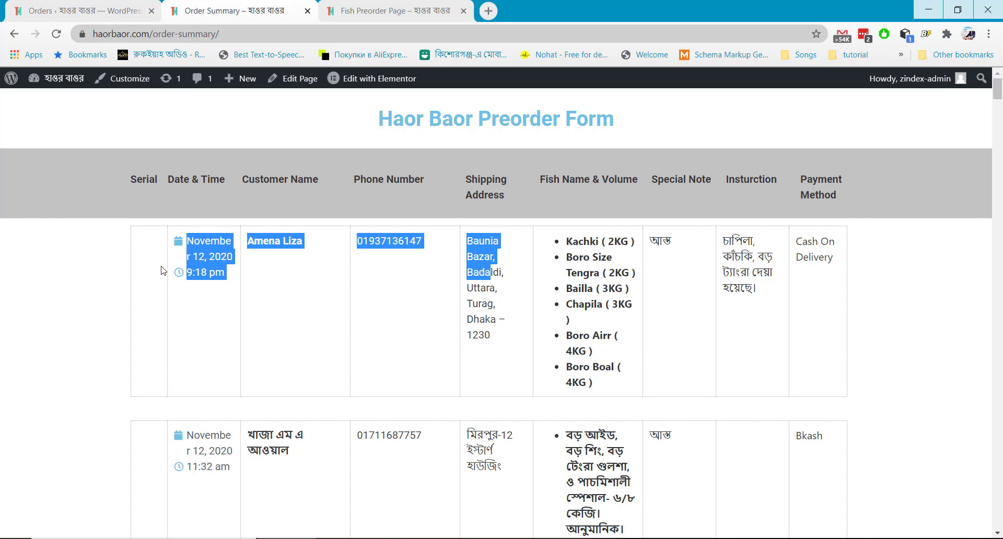
scroll(157, 267, "down", 3)
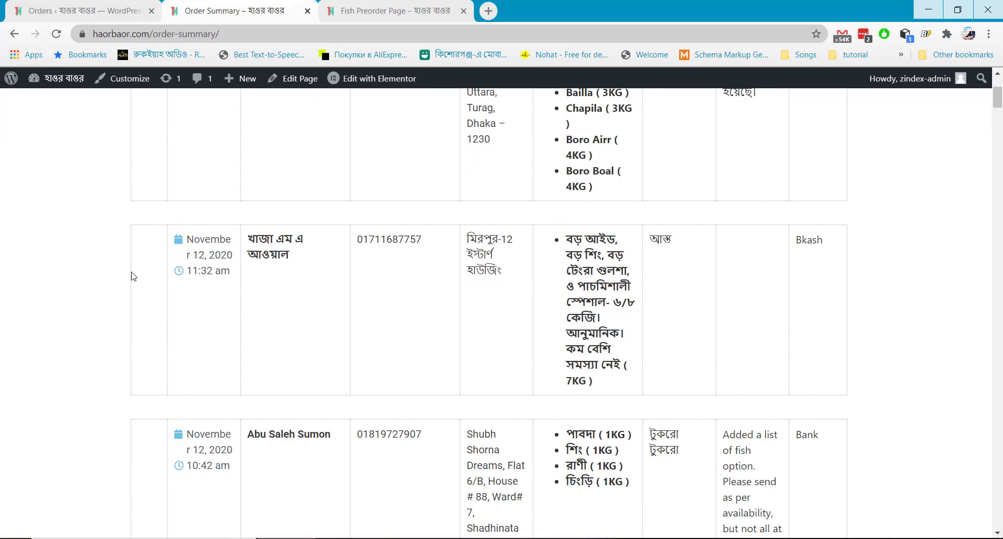
scroll(166, 335, "down", 2)
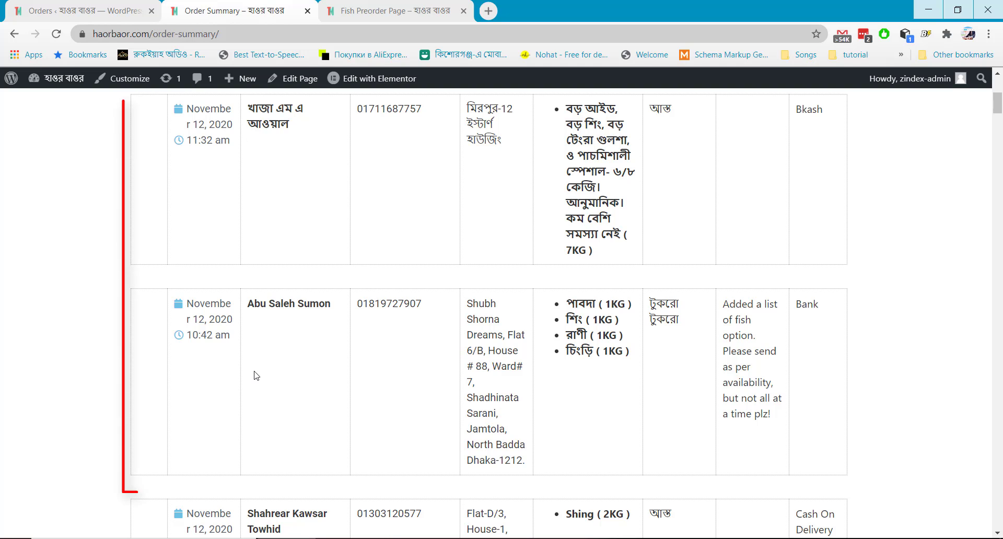
scroll(255, 375, "up", 7)
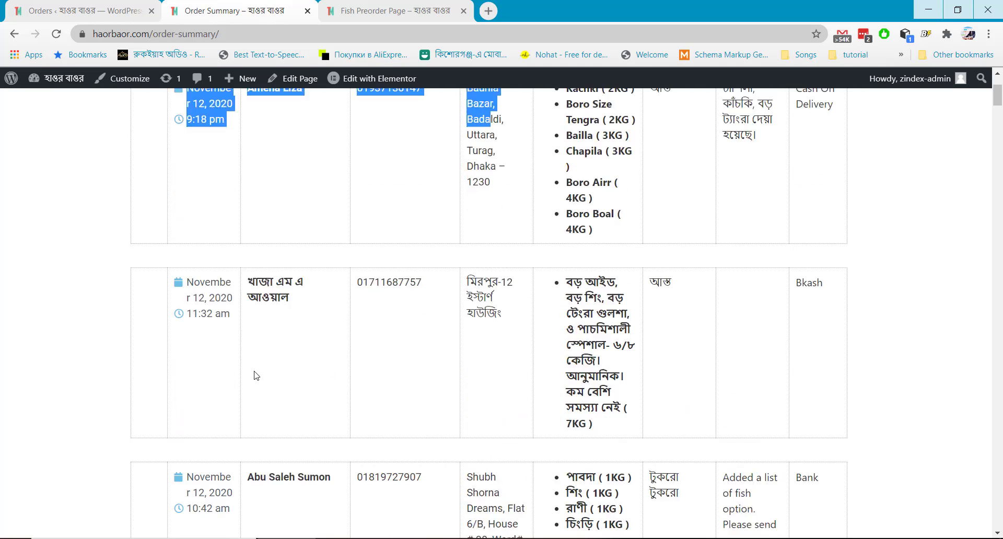
left_click(61, 350)
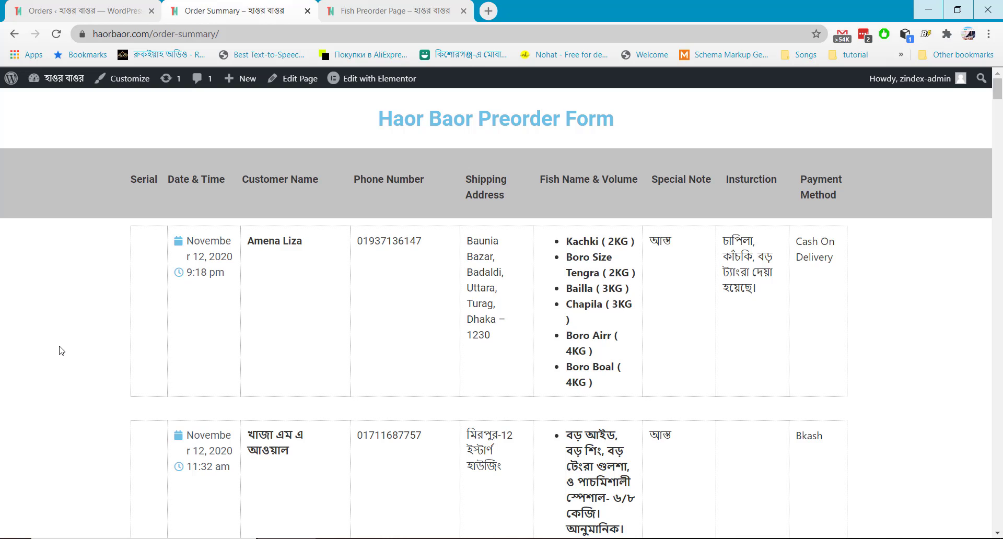
left_click(742, 535)
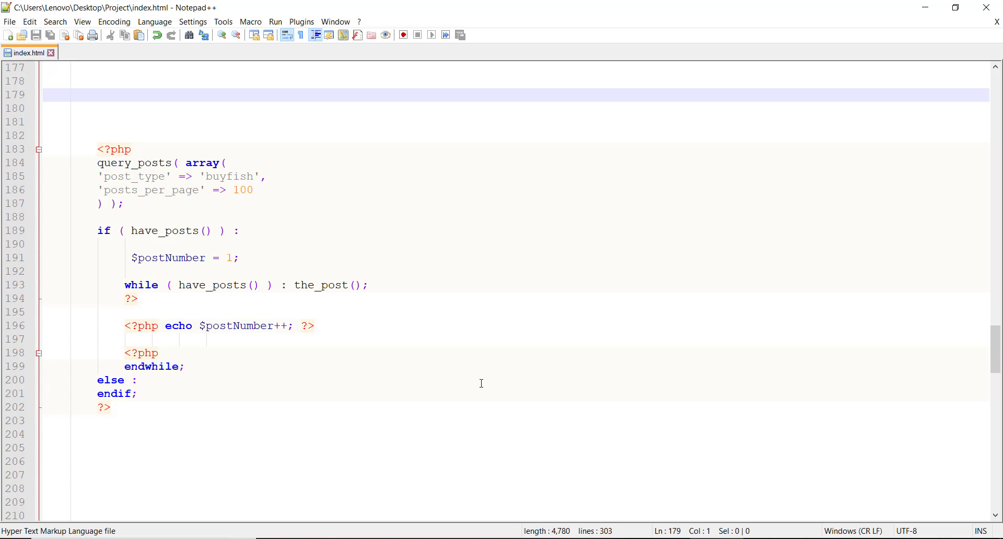
Step: Select the PHP post loop on lines 183–202 of index.html, then return to Chrome
left_click_drag(208, 405, 70, 148)
key("alt+Tab")
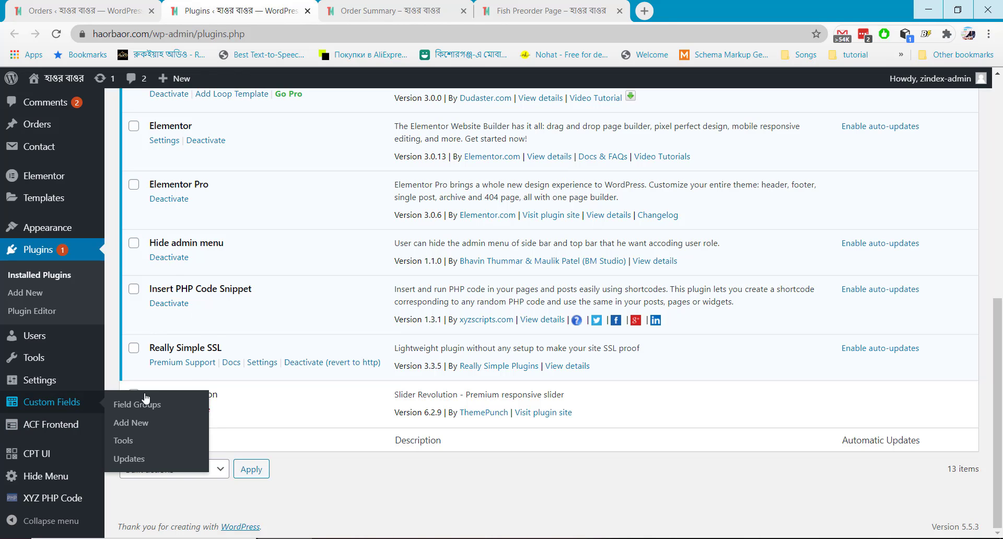
Step: Under XYZ PHP Code, add a new PHP snippet and enter the tracking name 'My Own Loop'
mouse_move(54, 501)
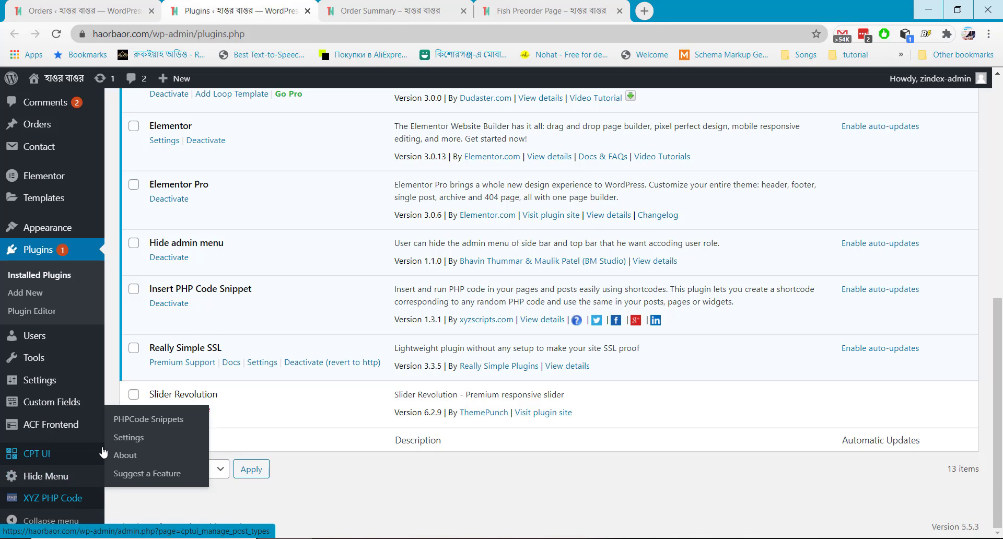
left_click(71, 503)
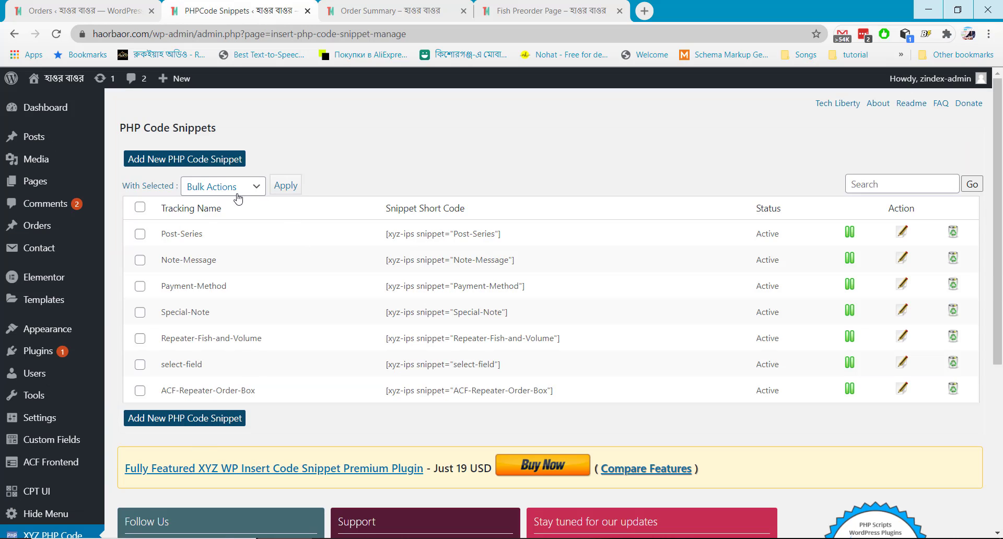
left_click(199, 163)
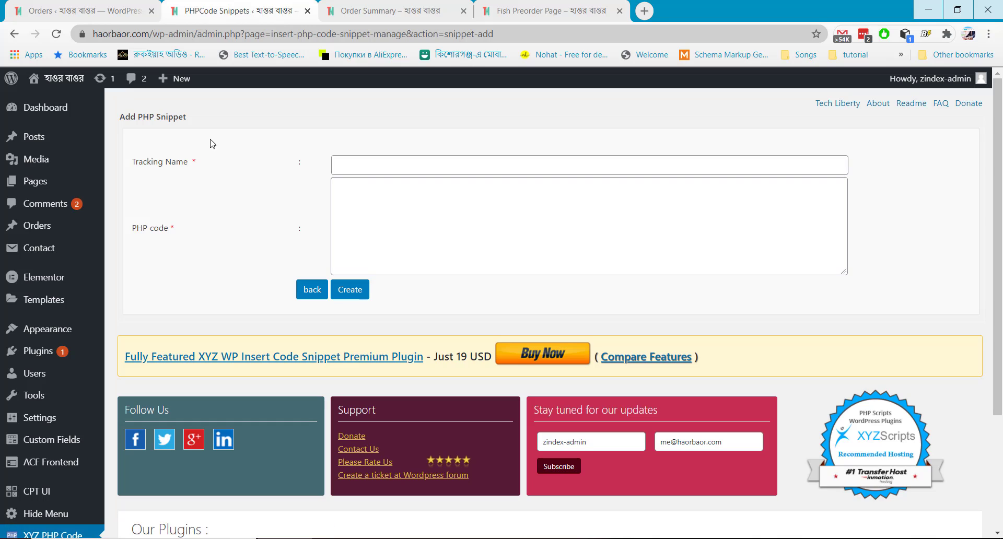
left_click(396, 170)
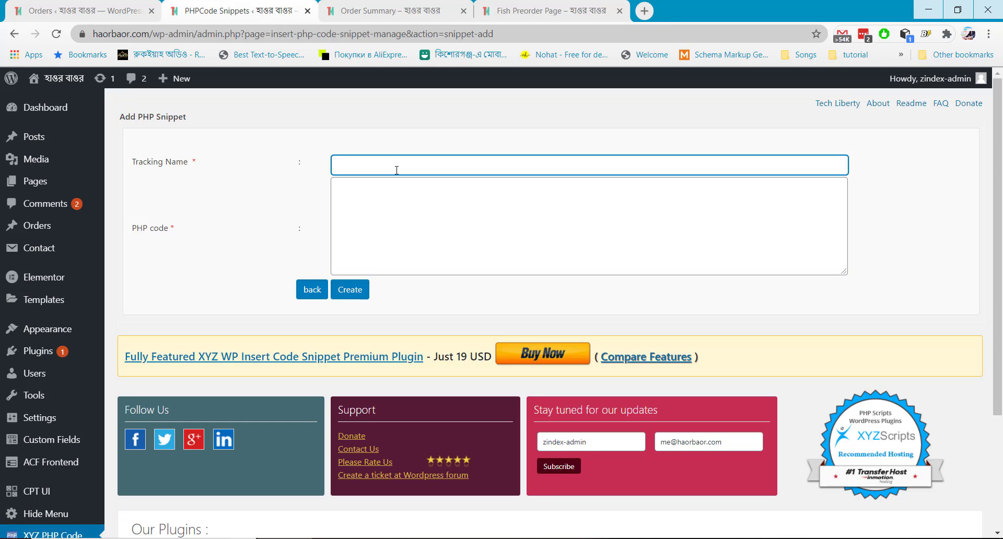
type("my")
Step: Back in Notepad++, select the PHP loop on lines 183–202
key("alt+Tab")
left_click(137, 414)
left_click_drag(137, 416, 54, 151)
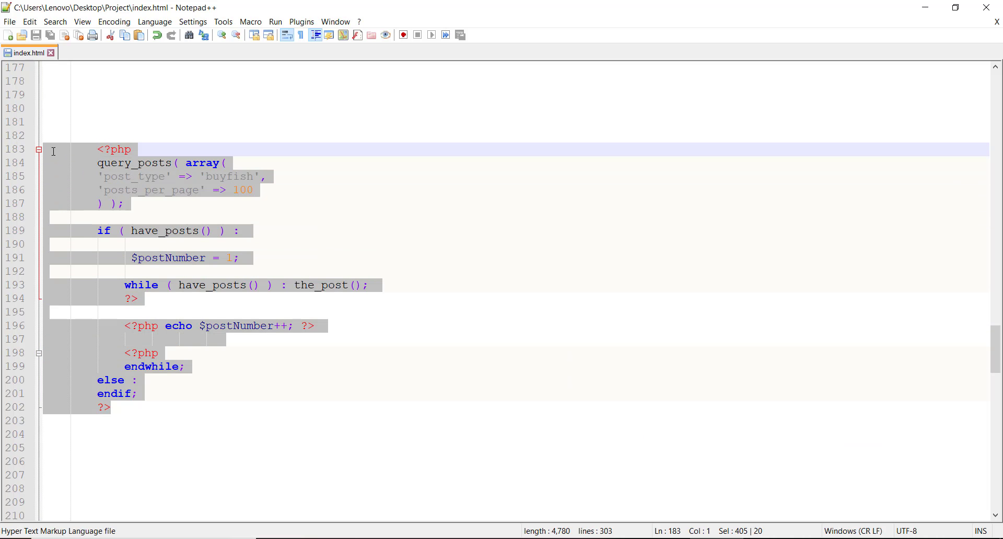
Step: Inspect the loop's buyfish post_type query and the $postNumber starting value of 1
left_click(206, 177)
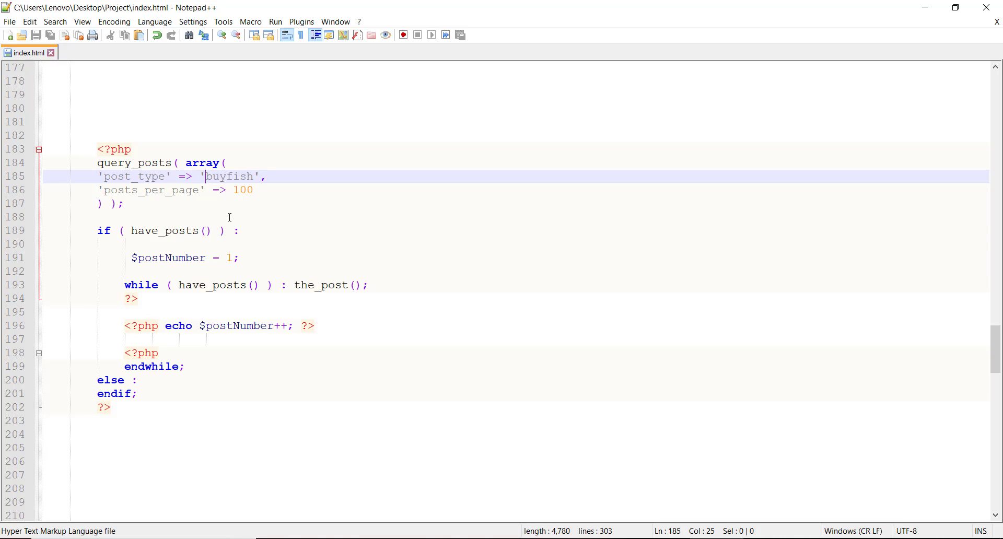
key("Down")
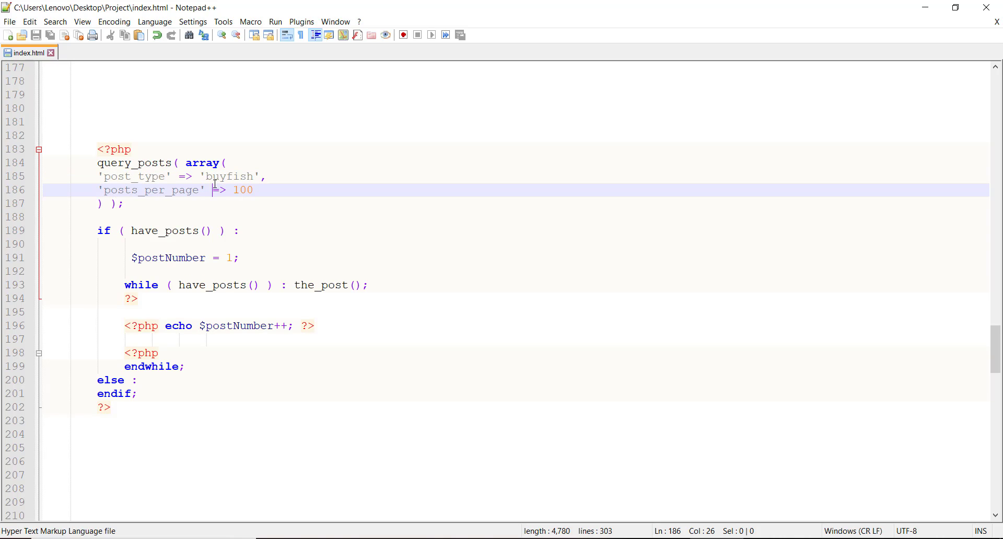
key("Up")
key("Up")
key("shift+Down")
key("Right")
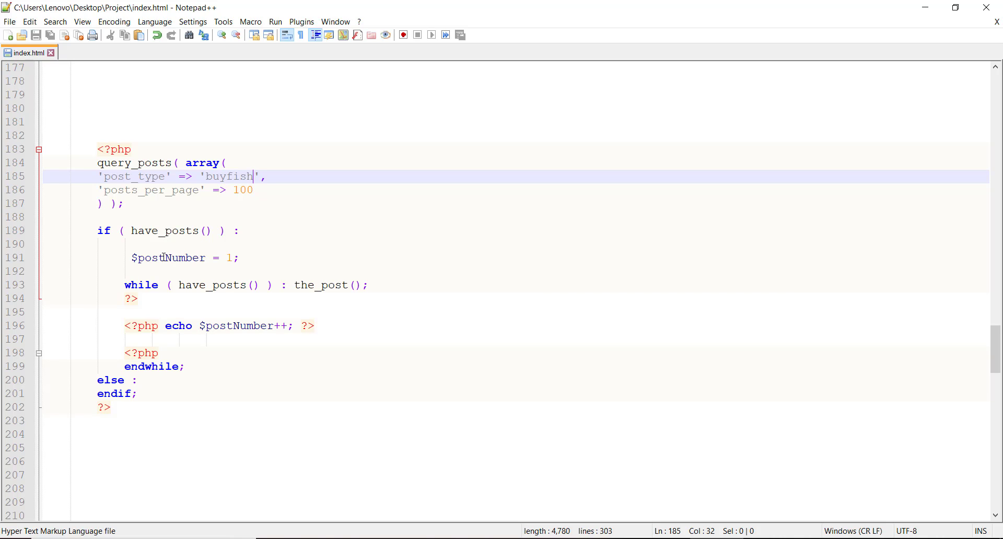
left_click(228, 257)
double_click(230, 257)
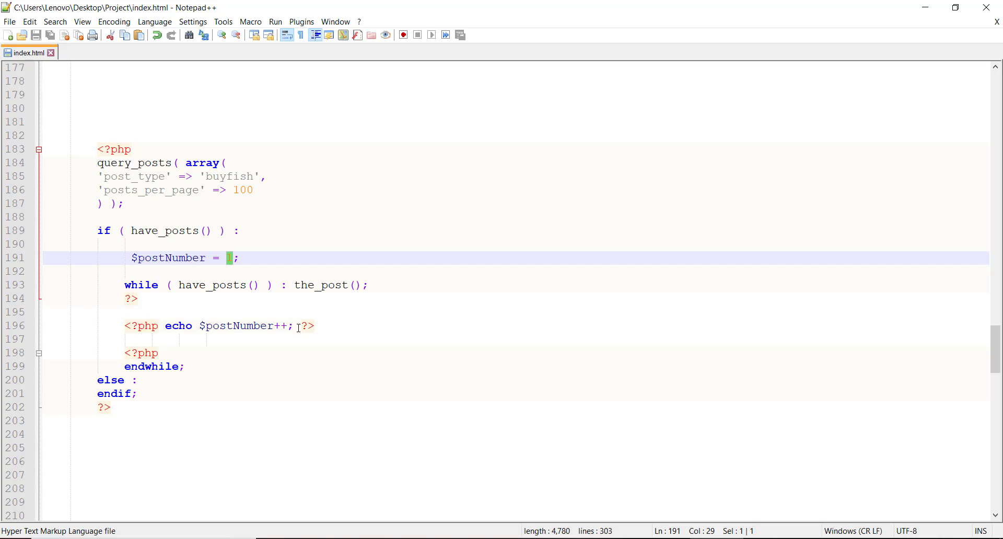
Step: Copy the whole PHP loop on lines 183–202 and switch back to the snippet form
left_click_drag(190, 401, 46, 149)
key("ctrl+c")
key("alt+Tab")
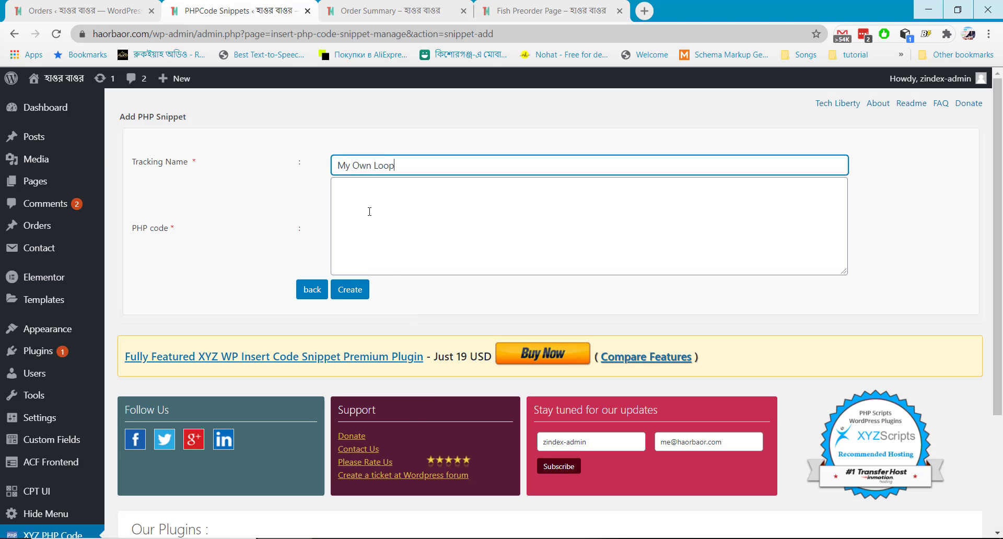
Step: Paste the loop into the snippet's PHP code box, save it, and select its My-Own-Loop shortcode
left_click(369, 212)
key("ctrl+v")
left_click(355, 293)
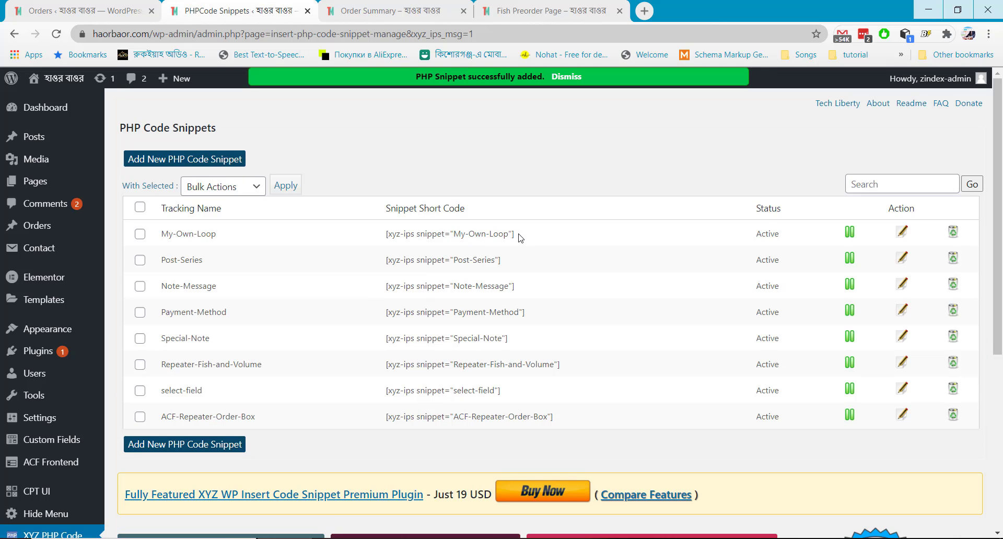
left_click_drag(518, 236, 387, 236)
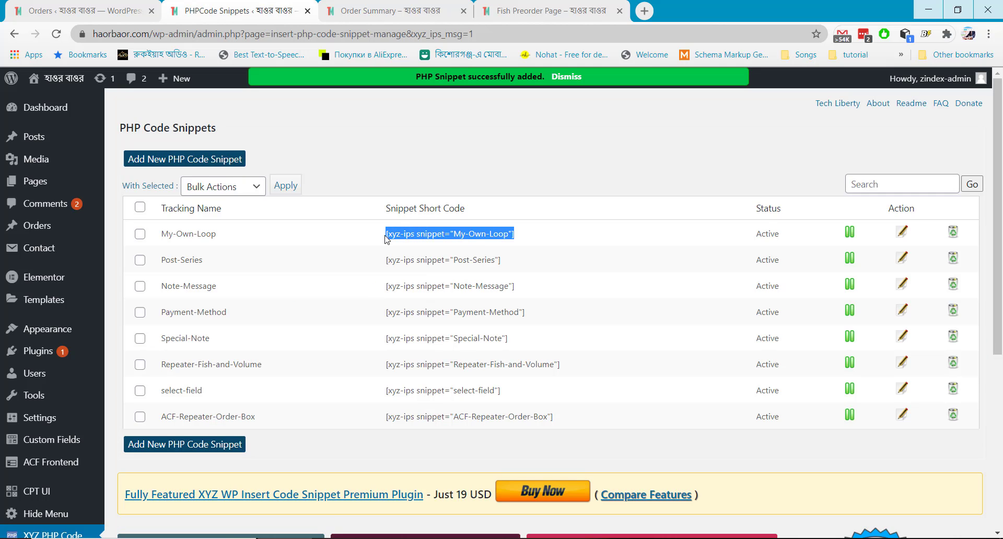
left_click(386, 10)
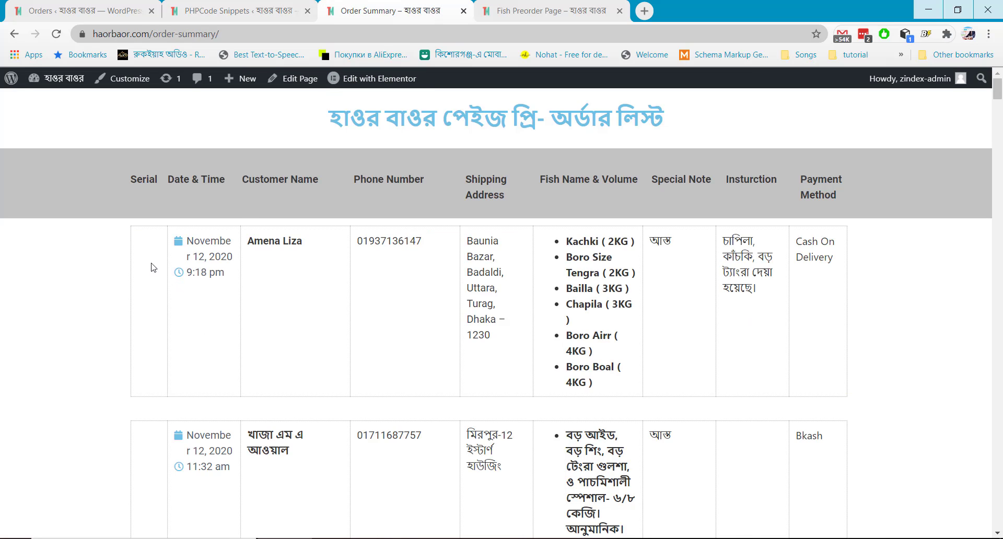
Step: From Edit with Elementor, open Theme Builder in a new tab and edit the Order Loop template
mouse_move(350, 86)
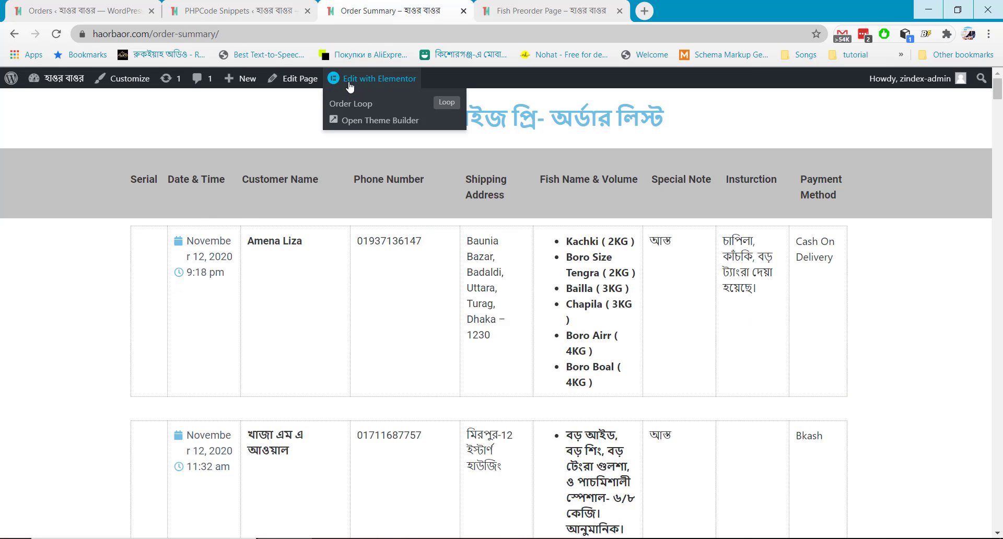
right_click(360, 121)
left_click(377, 131)
left_click(549, 10)
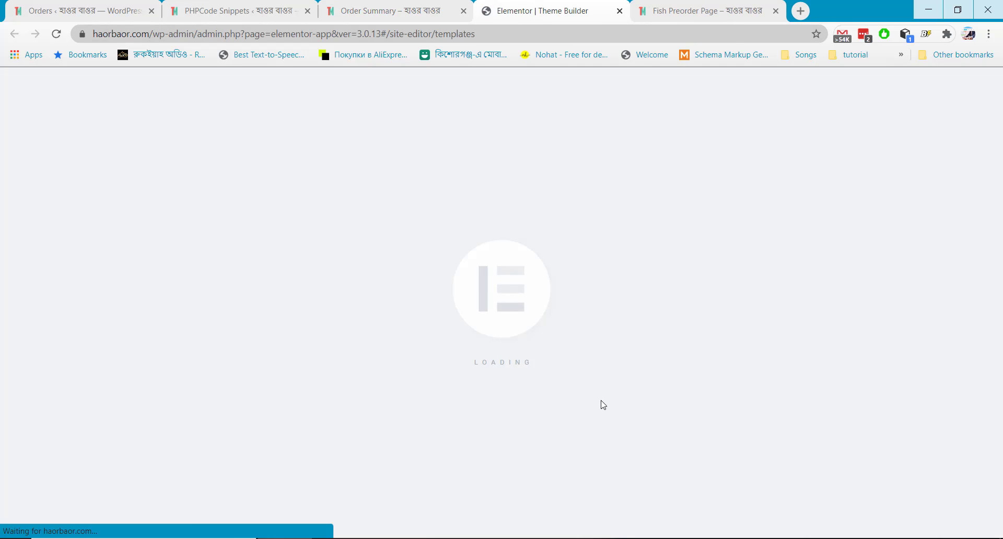
mouse_move(559, 280)
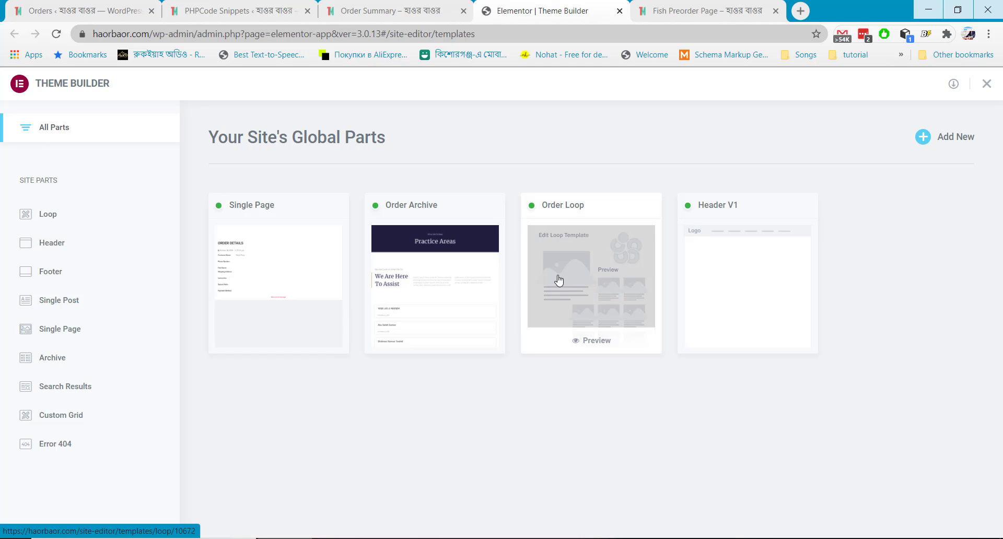
left_click(605, 260)
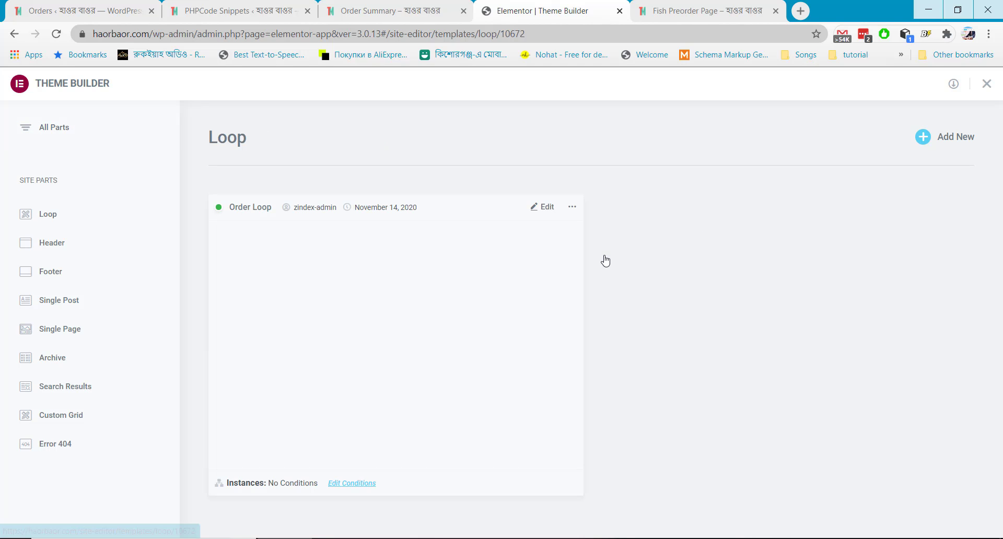
left_click(544, 207)
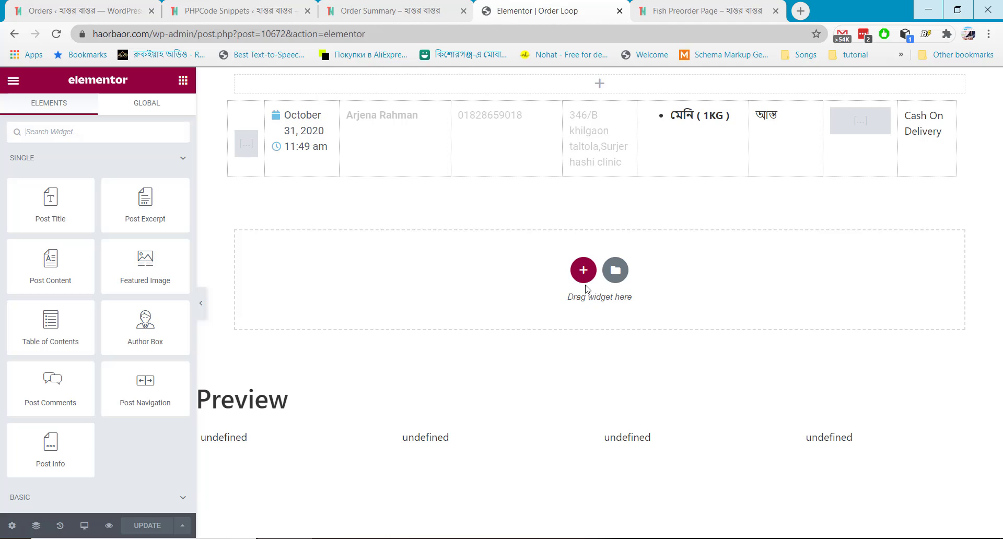
Step: Replace the Serial widget's shortcode with the My-Own-Loop shortcode, update, and reload Order Summary
left_click(251, 153)
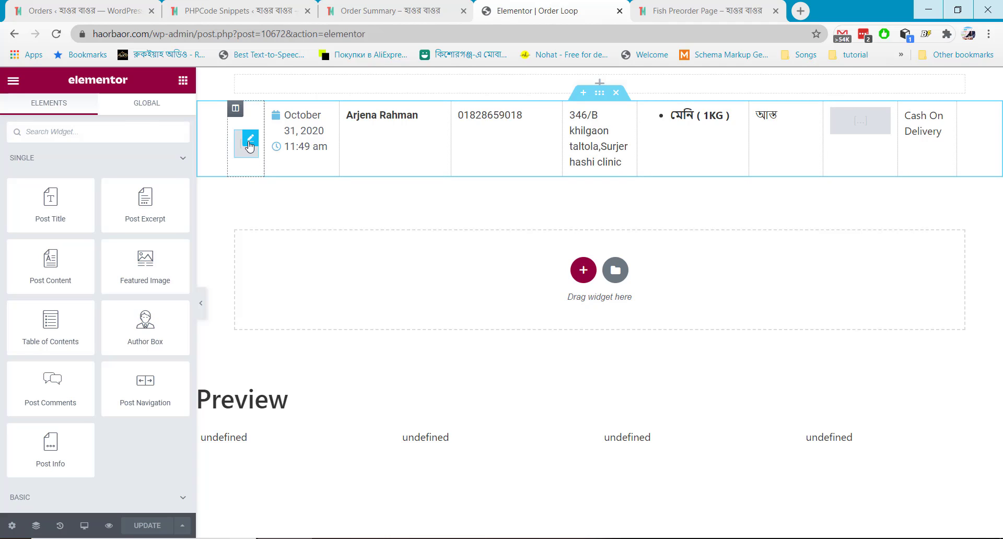
left_click(134, 235)
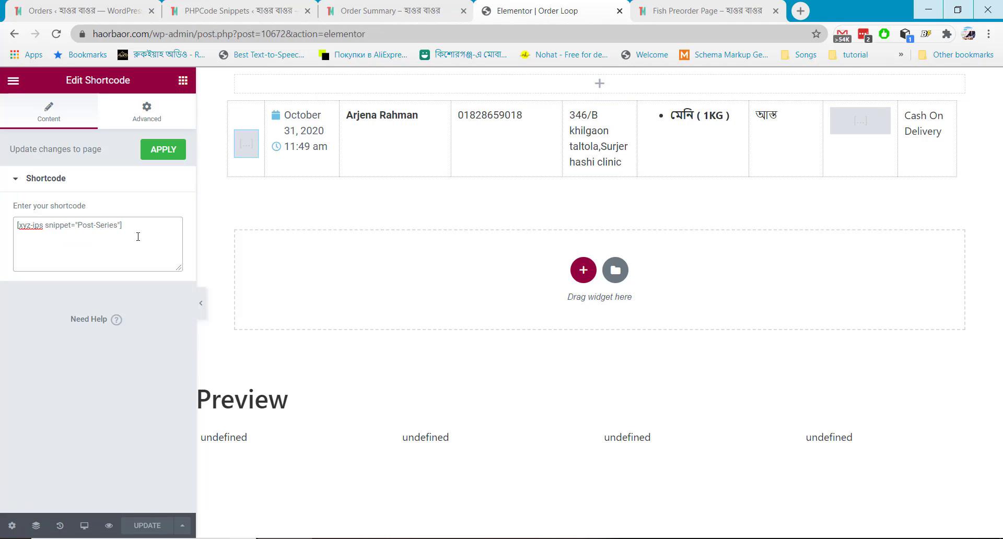
key("ctrl+a")
key("ctrl+v")
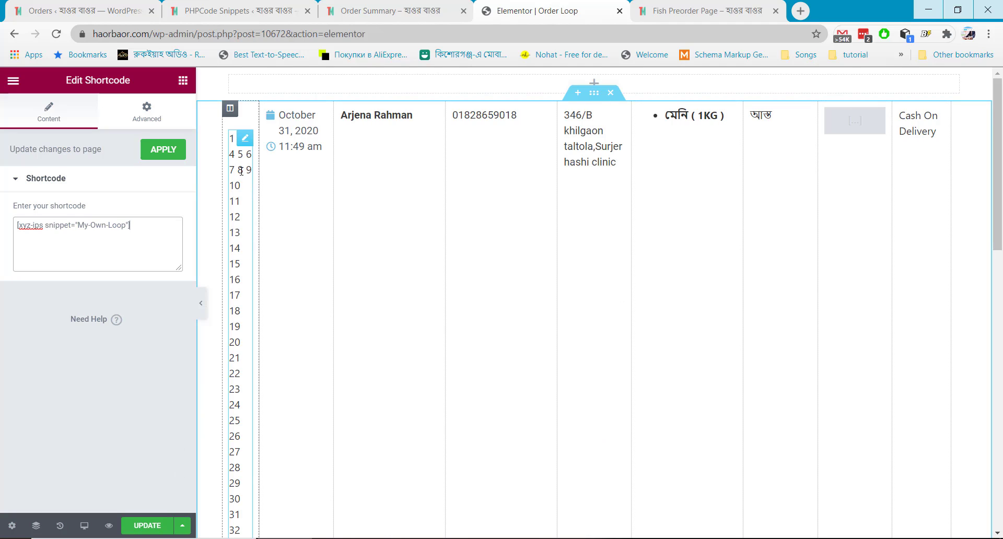
scroll(244, 156, "down", 16)
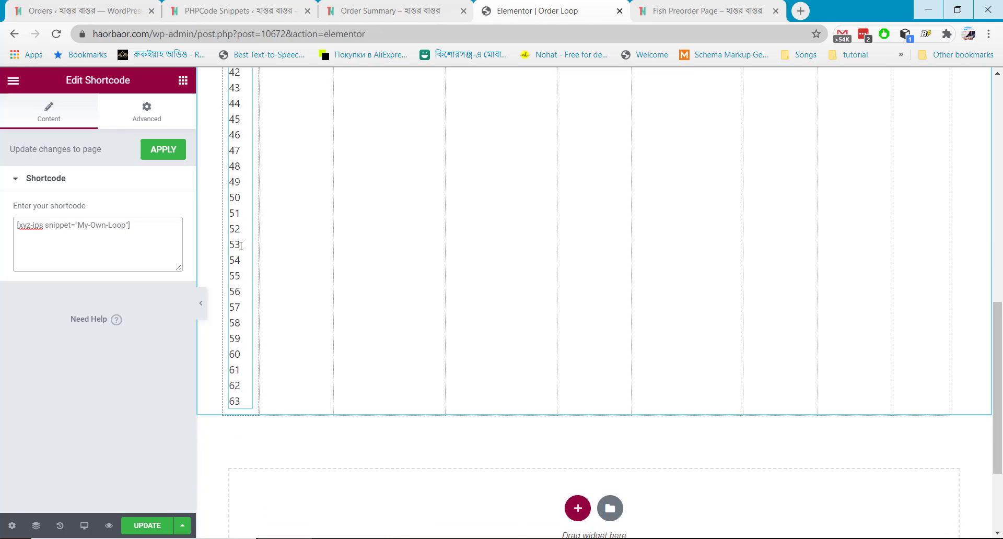
left_click(148, 525)
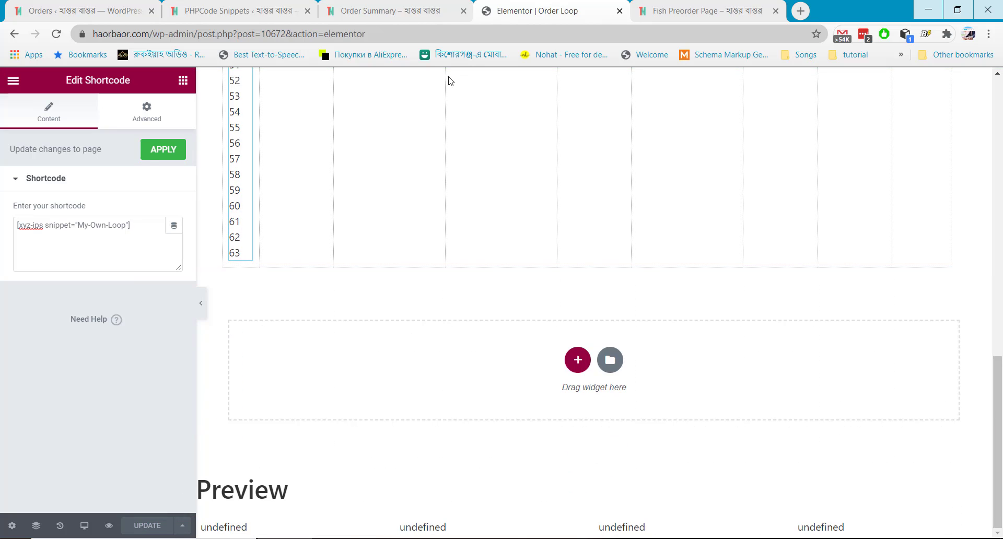
left_click(415, 6)
left_click(56, 34)
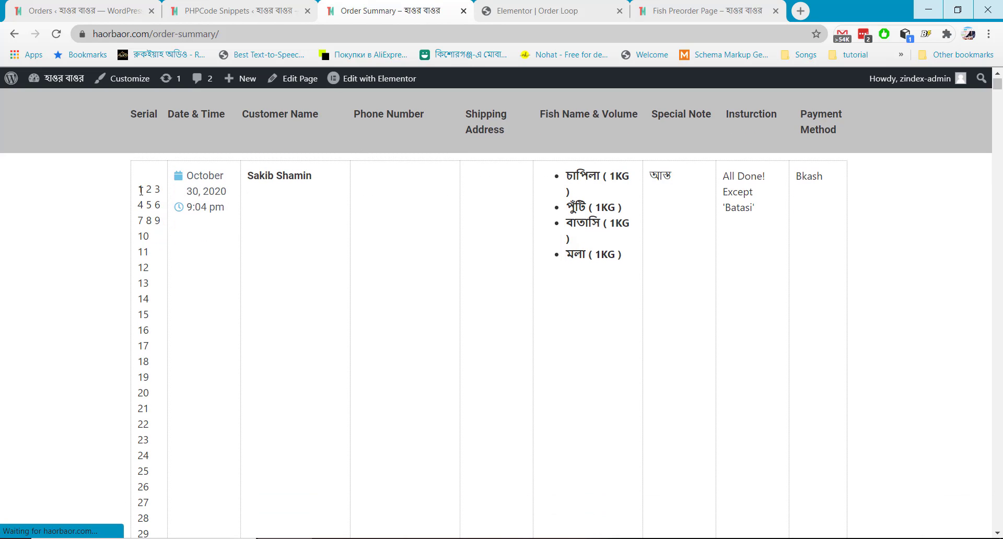
Step: Scroll the Order Summary table to see each Serial cell listing 1–63, then return to the Order Loop editor
scroll(151, 246, "down", 7)
scroll(155, 239, "down", 12)
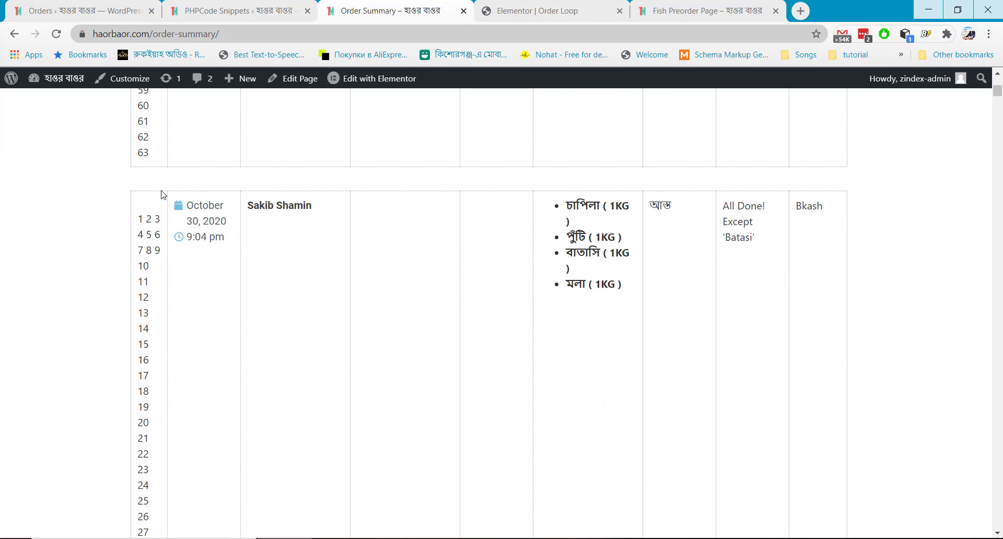
scroll(155, 287, "down", 16)
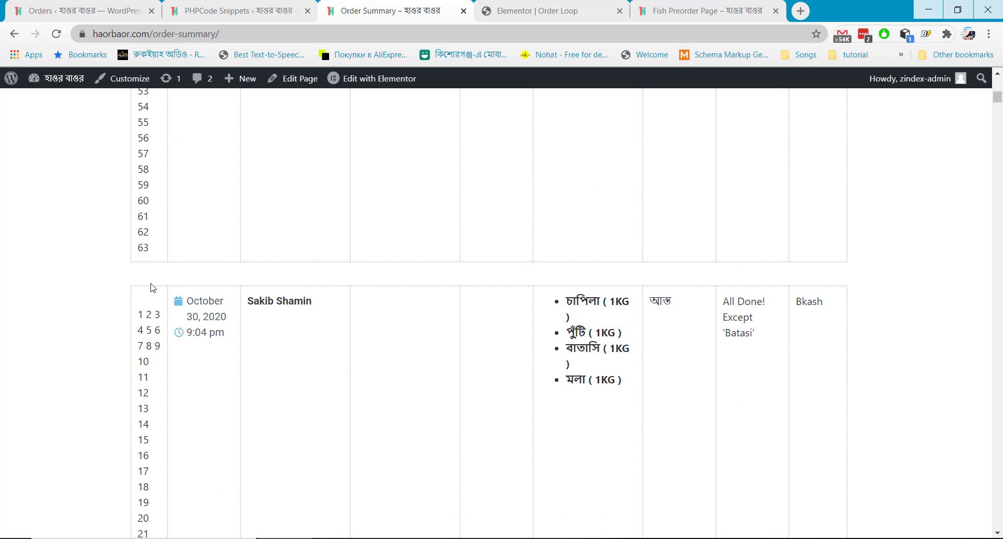
scroll(151, 385, "down", 20)
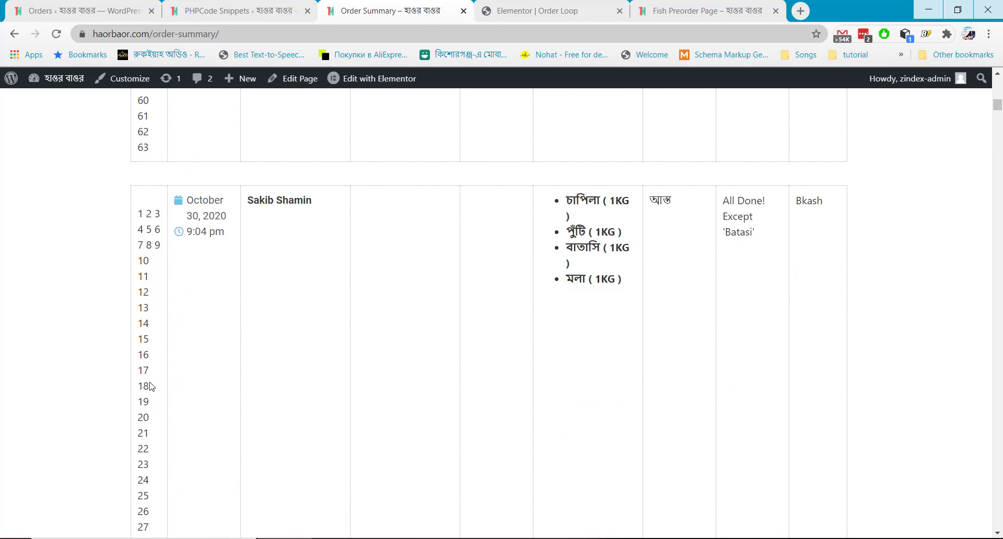
scroll(149, 387, "down", 20)
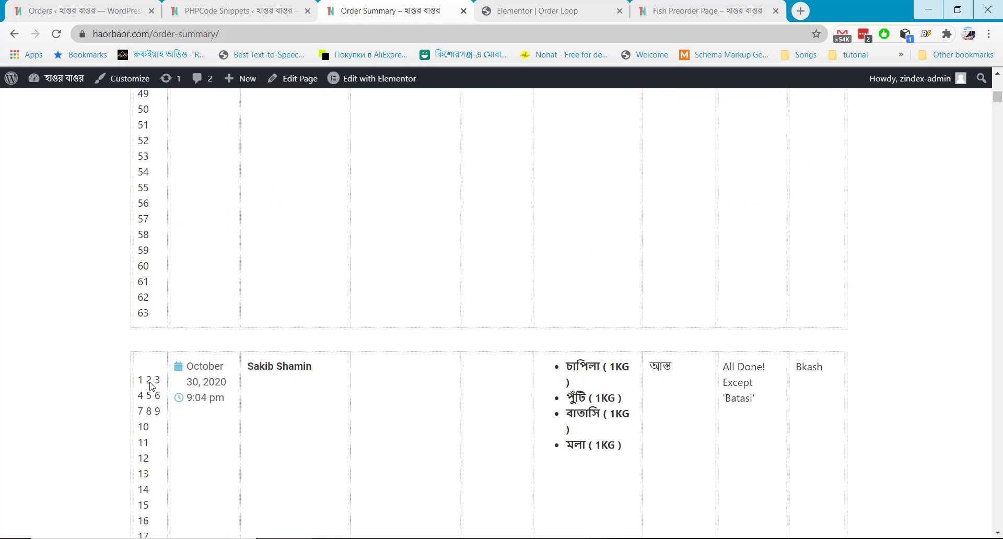
scroll(150, 387, "down", 20)
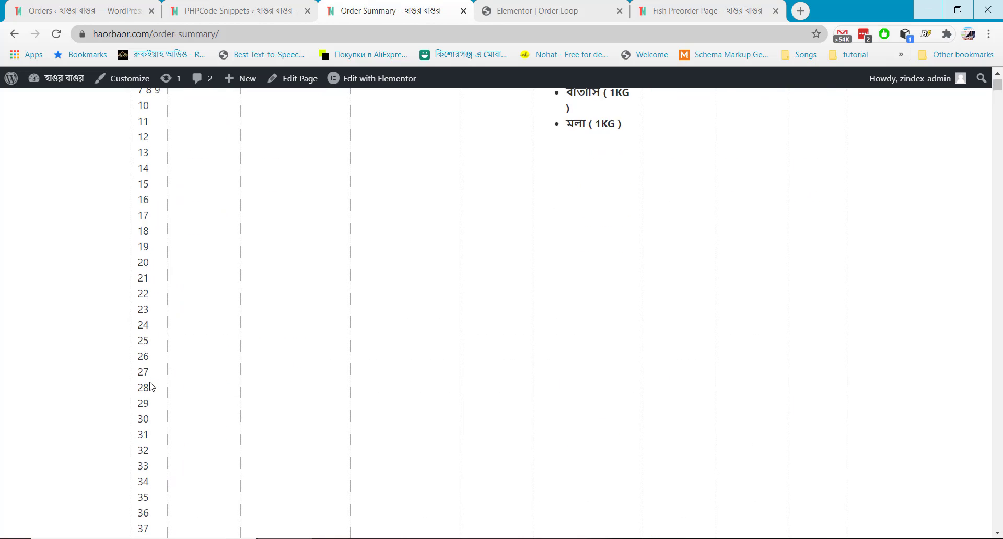
key("Home")
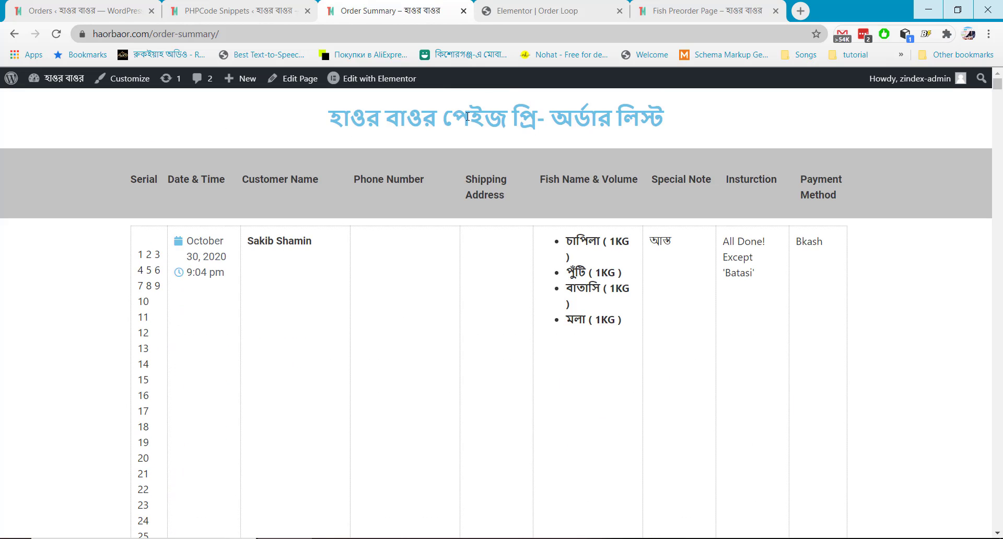
left_click(529, 20)
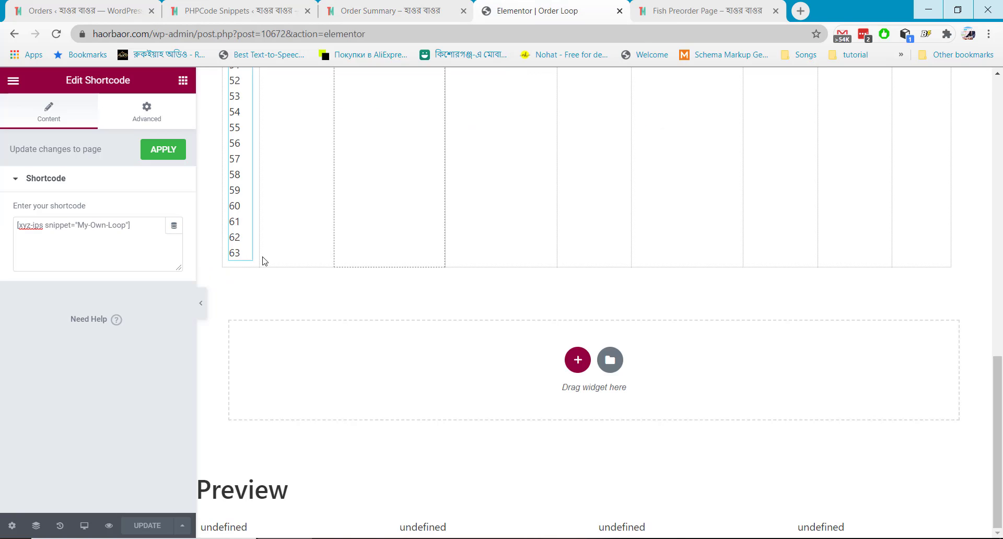
Step: Delete the shortcode widget from the Order Loop's Serial cell
scroll(246, 280, "up", 6)
scroll(246, 280, "up", 10)
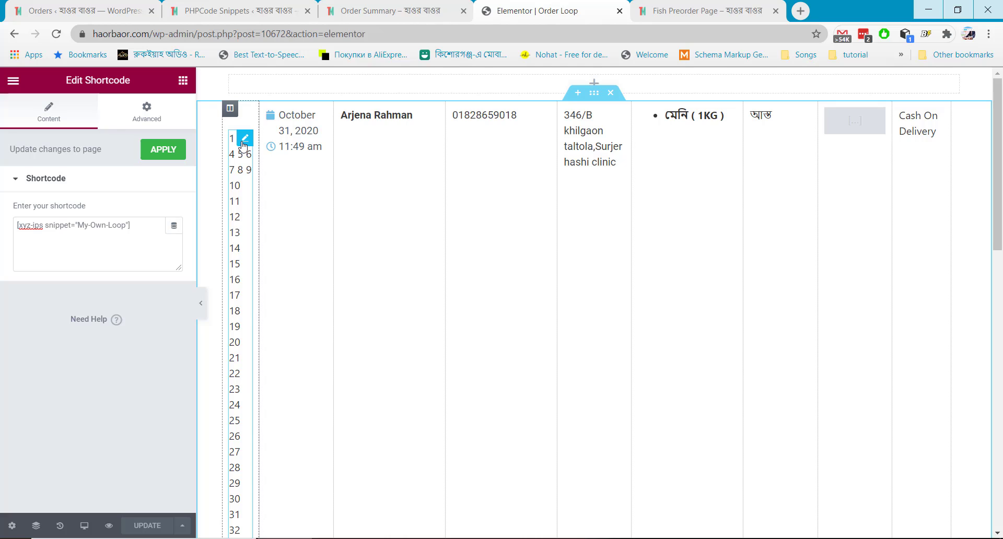
right_click(244, 184)
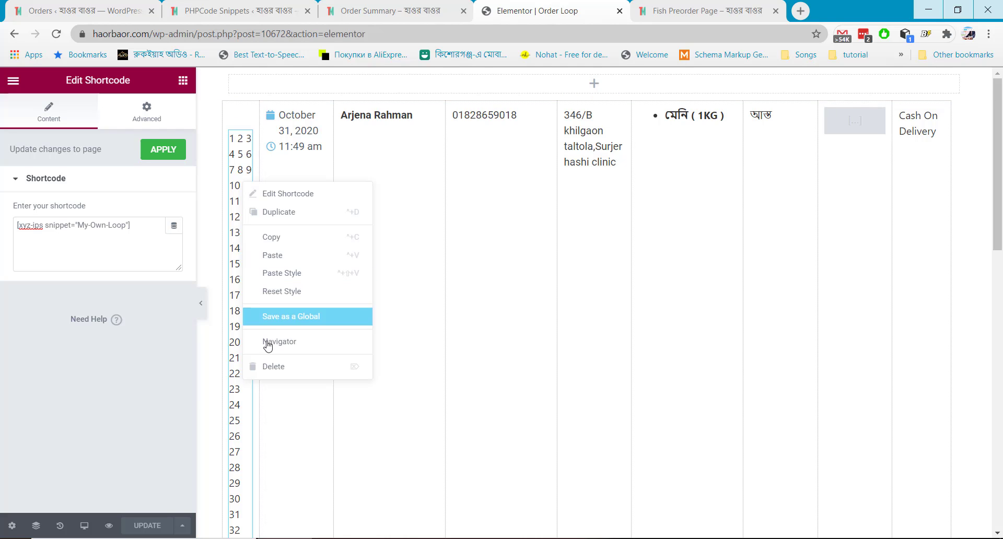
left_click(272, 367)
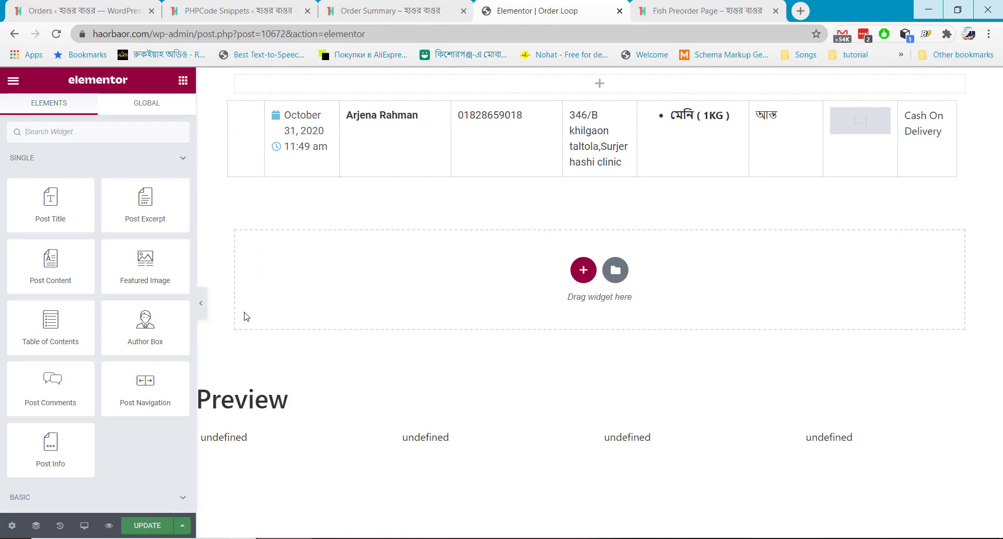
Step: Save the Order Loop template and reload the Order Summary page to see blank Serial cells
left_click(148, 527)
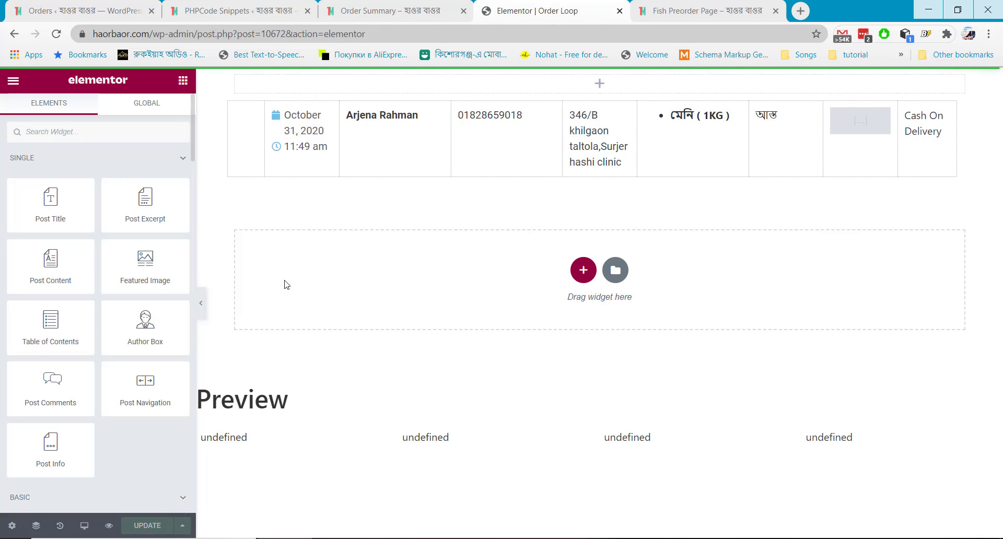
key("ctrl+shift+Tab")
key("F5")
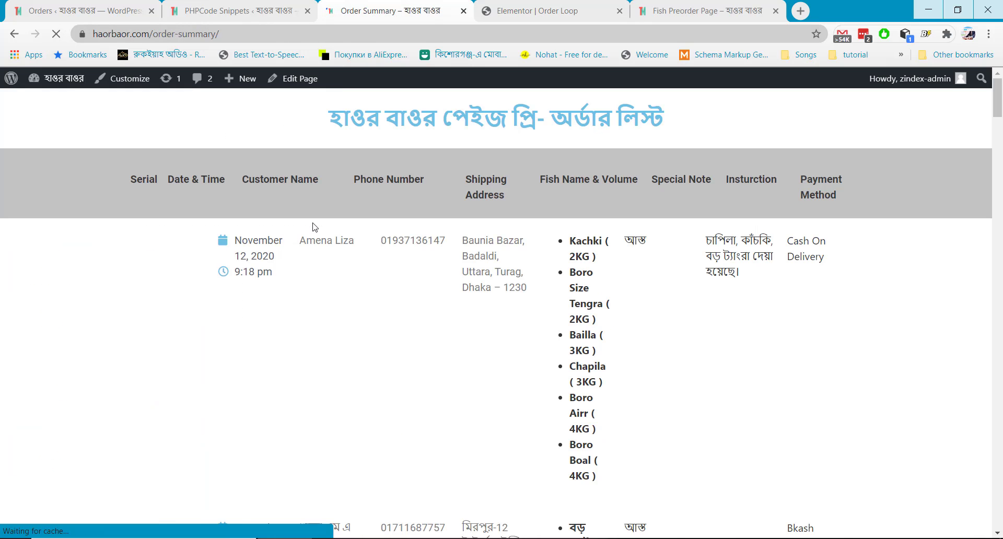
Step: Search Google for 'css post increment counter' and open the W3Schools counter-increment property result
left_click(799, 11)
type("s")
key("BackSpace")
key("BackSpace")
type("css")
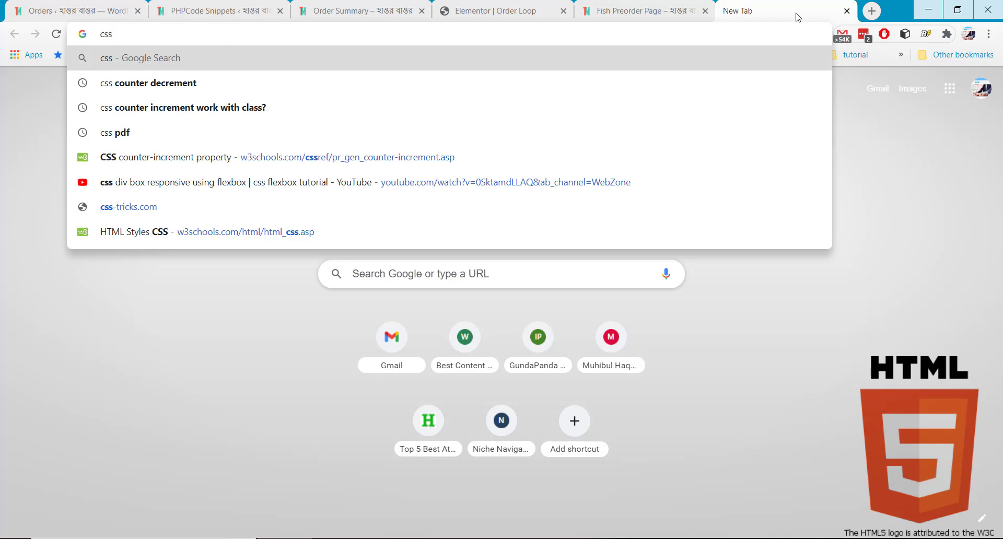
type(" post in")
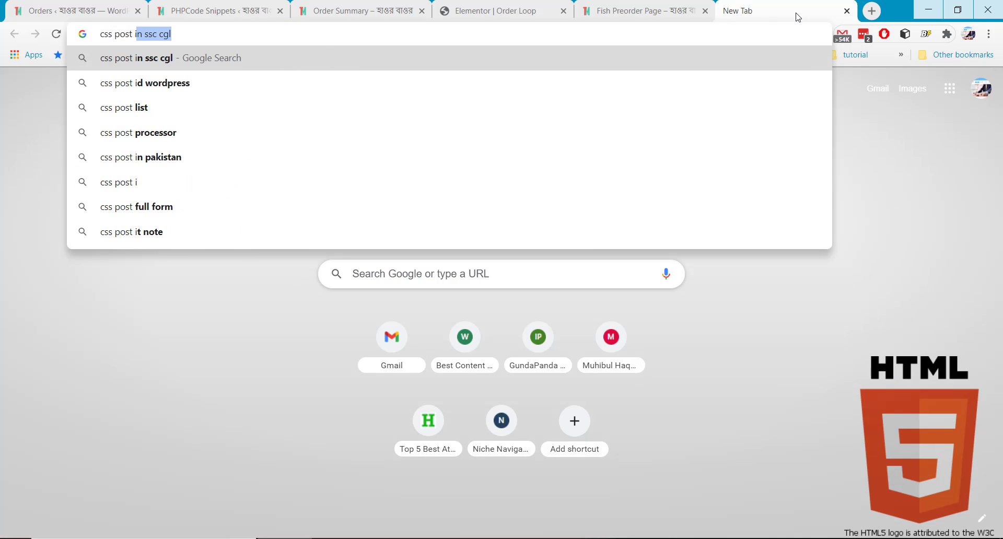
type("crement")
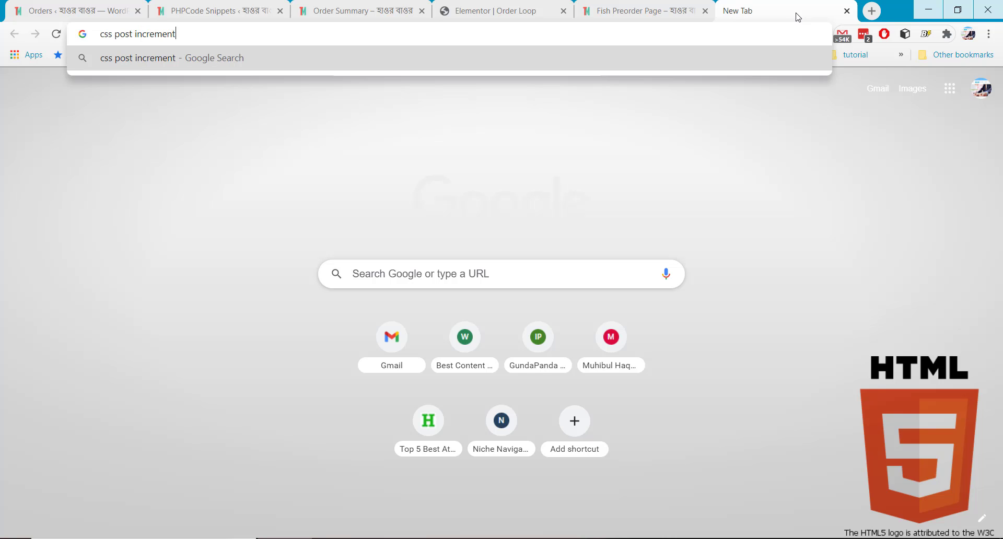
type(" counter")
key("Return")
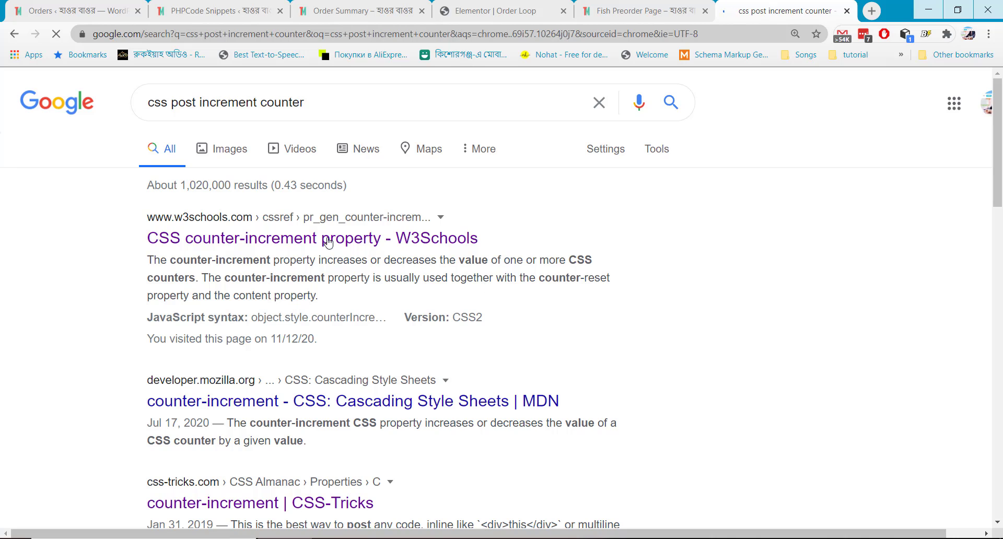
left_click(278, 238)
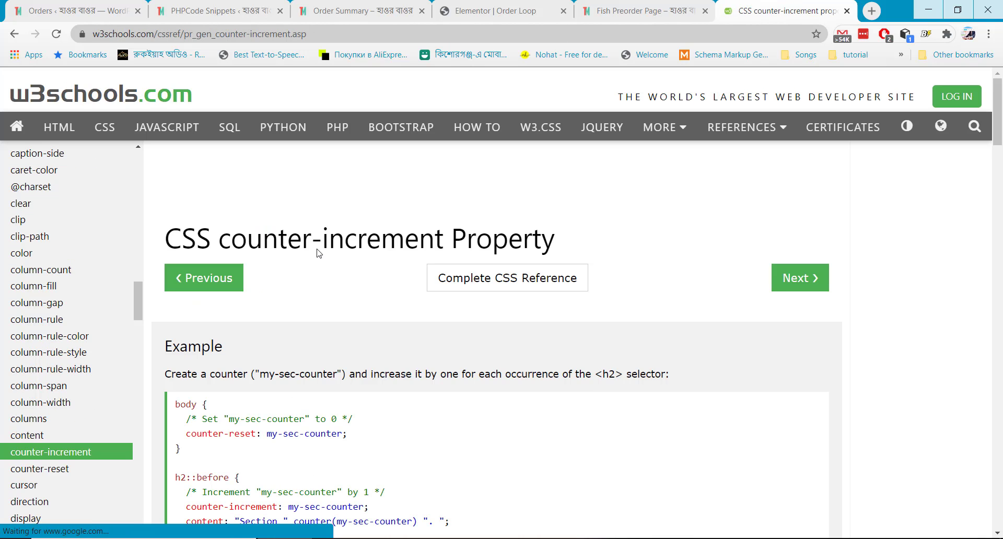
Step: Select the counter-increment example CSS and open it in the W3Schools Tryit Editor
scroll(319, 251, "down", 2)
scroll(313, 250, "down", 1)
scroll(358, 275, "up", 3)
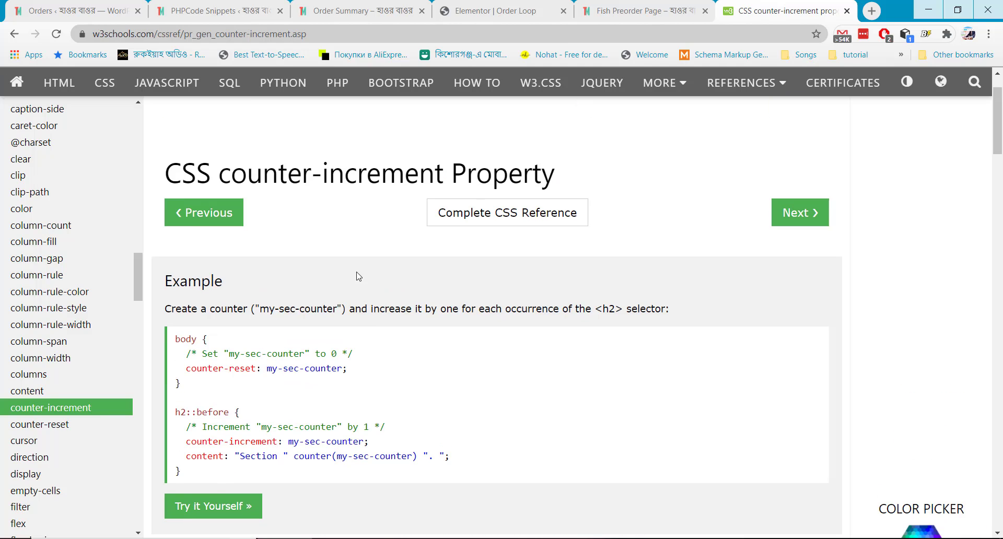
scroll(267, 319, "down", 1)
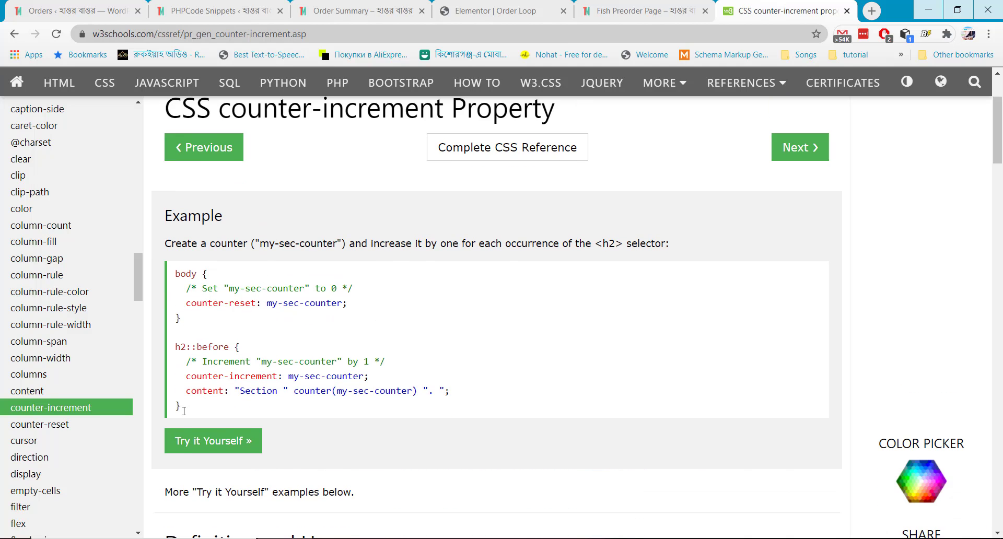
left_click_drag(184, 411, 174, 275)
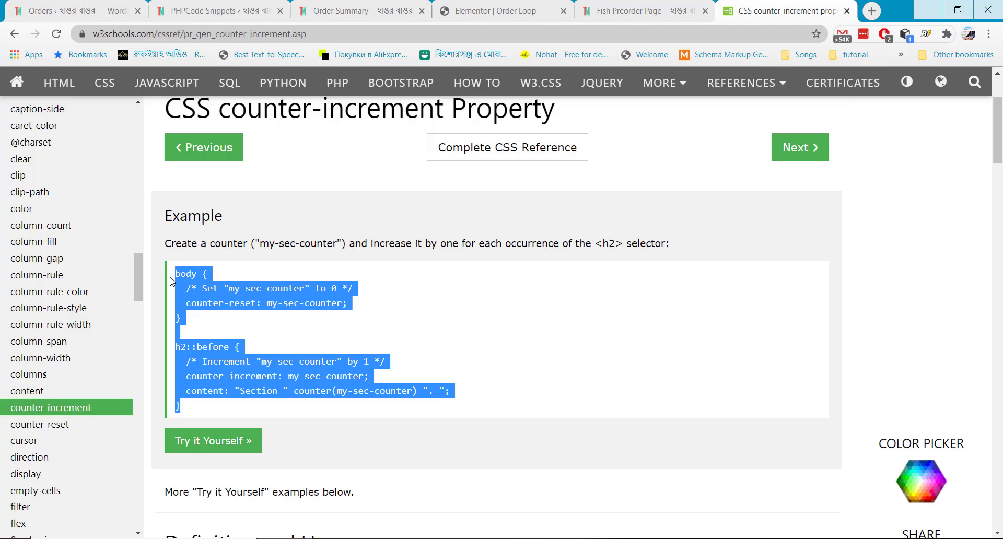
left_click(218, 445)
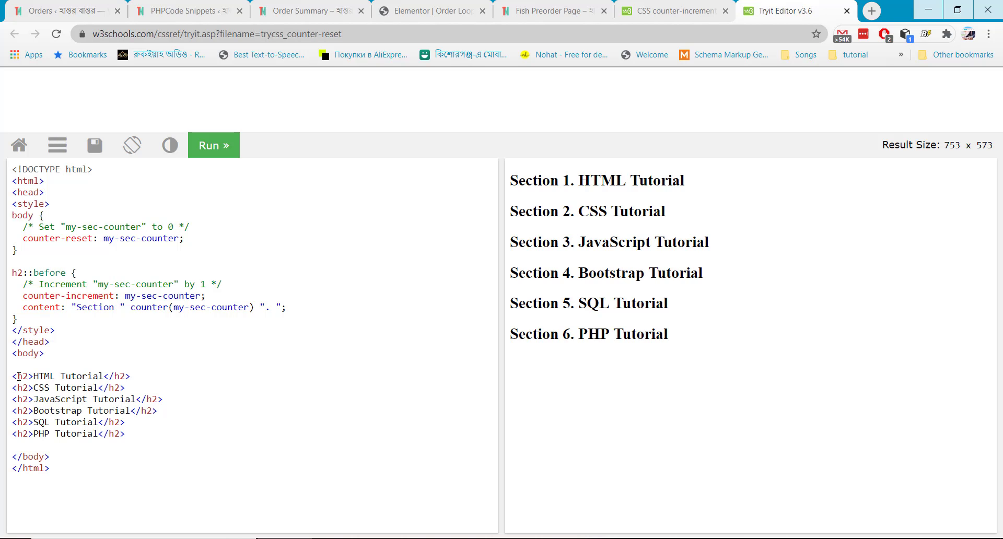
Step: Try selecting the h2 code and rendered heading text in the Tryit Editor
double_click(24, 376)
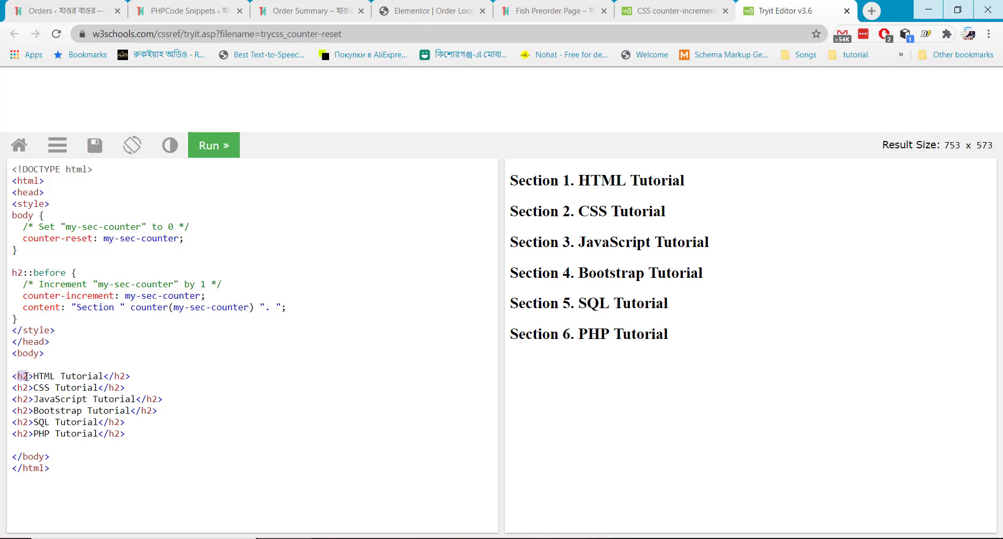
left_click(26, 272)
left_click_drag(567, 184, 567, 285)
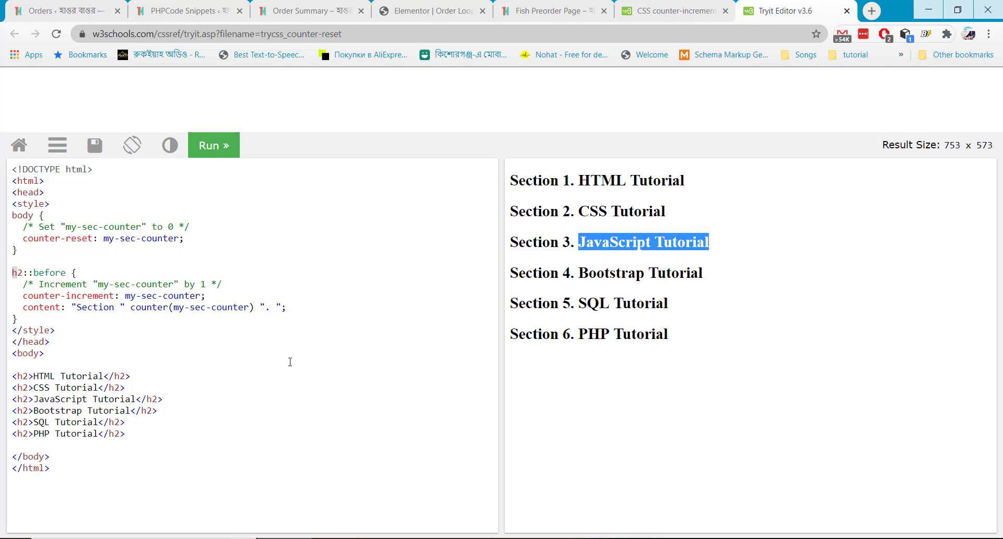
Step: Copy the full example counter CSS from the reference page and return to the Elementor Order Loop editor
left_click(653, 13)
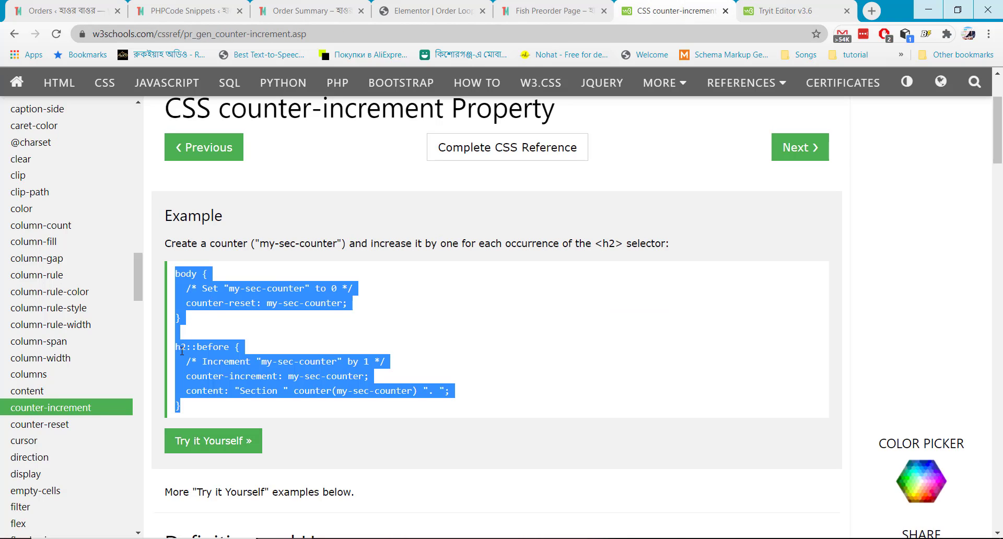
left_click(209, 404)
left_click_drag(195, 416, 177, 273)
right_click(180, 276)
left_click(225, 287)
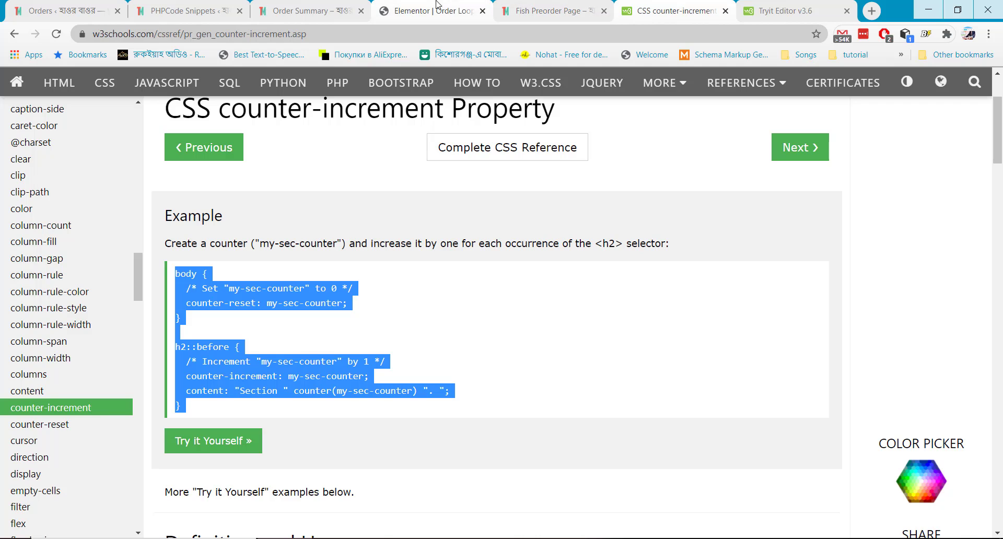
left_click(524, 4)
left_click(431, 10)
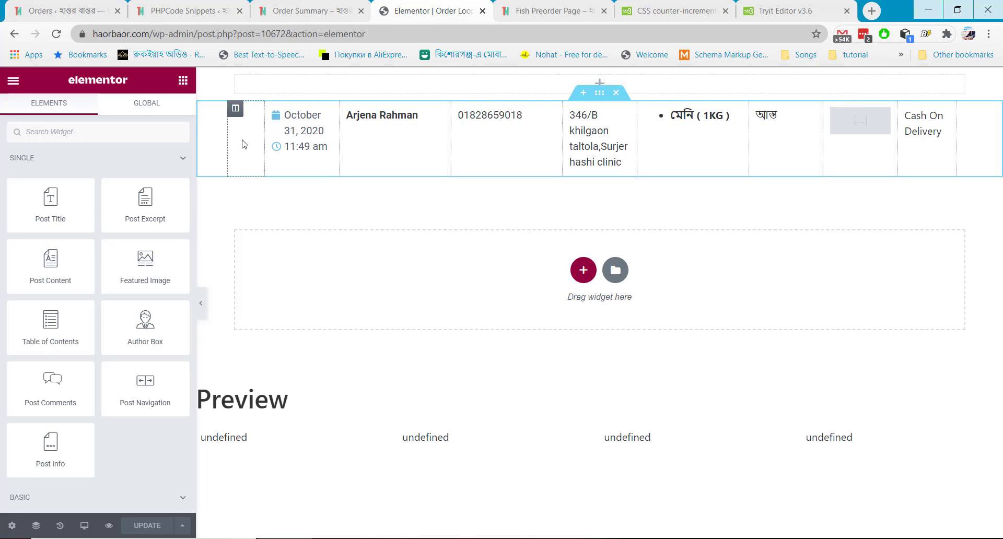
Step: Place a Text Editor widget in the order table's first cell and clear its Lorem ipsum text
scroll(131, 334, "down", 3)
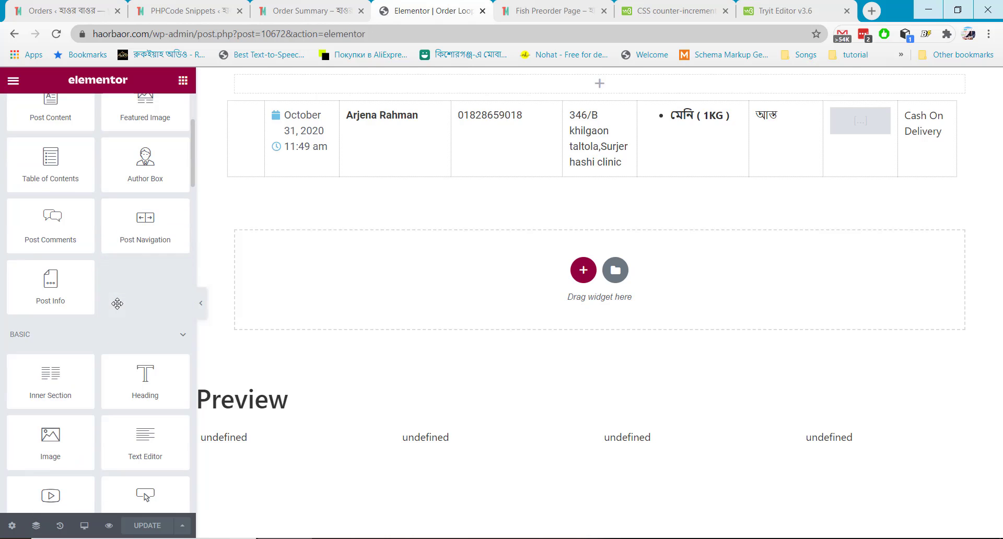
left_click_drag(142, 441, 245, 120)
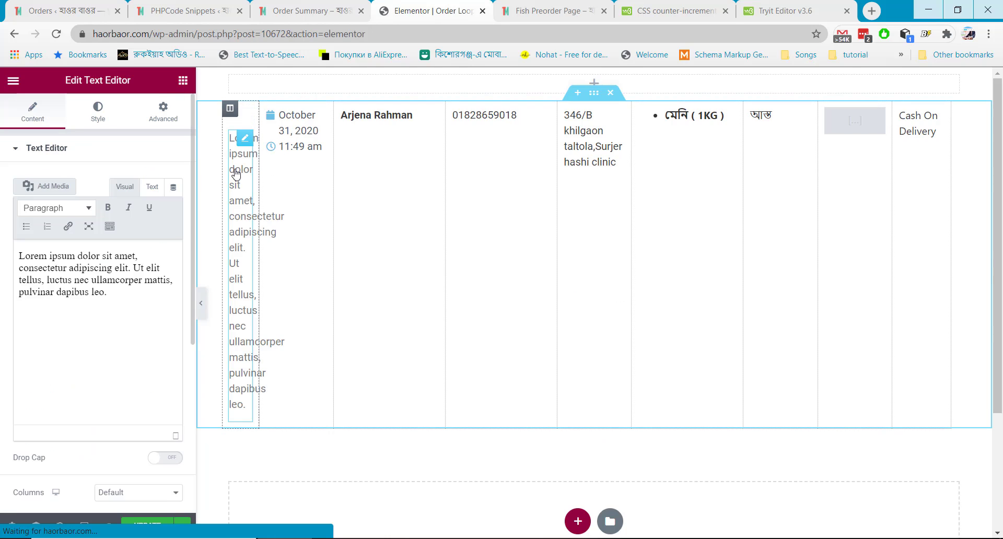
key("ctrl+a")
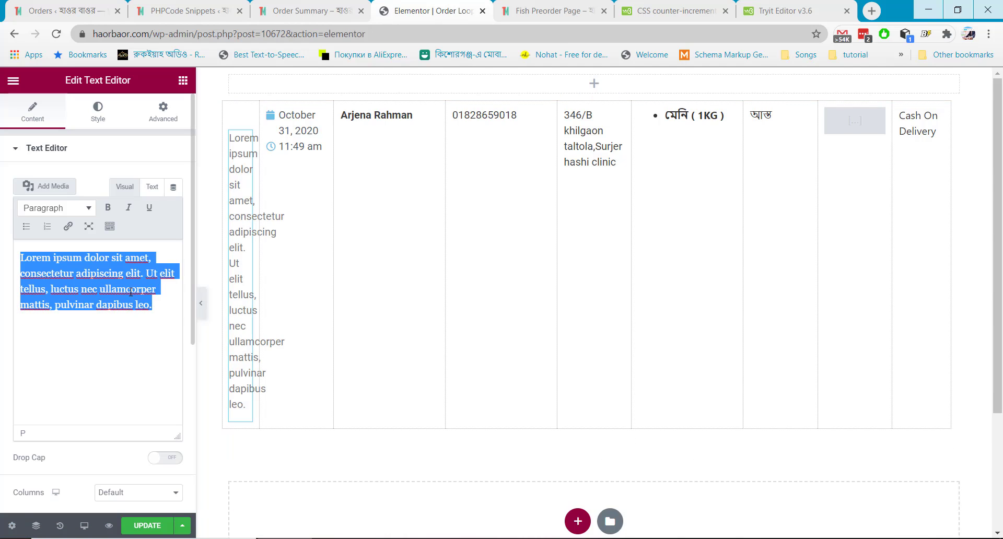
key("BackSpace")
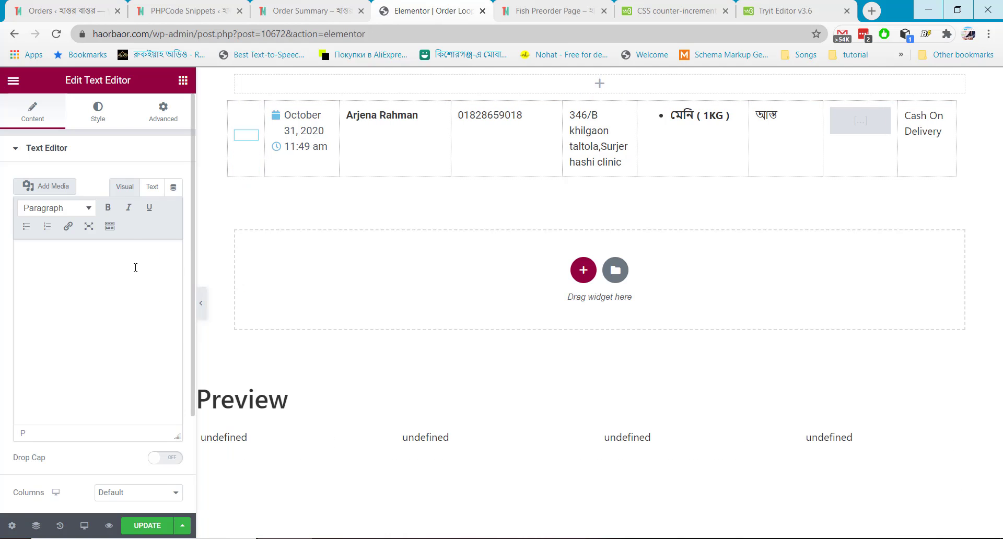
Step: Give the text widget the CSS class 'postincrement' and save the Order Loop template
left_click(160, 120)
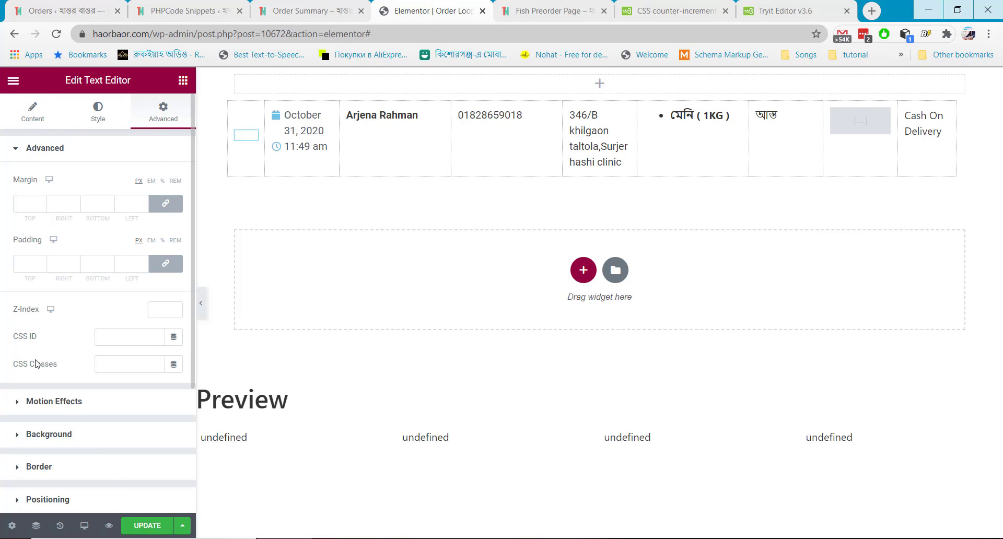
left_click(111, 364)
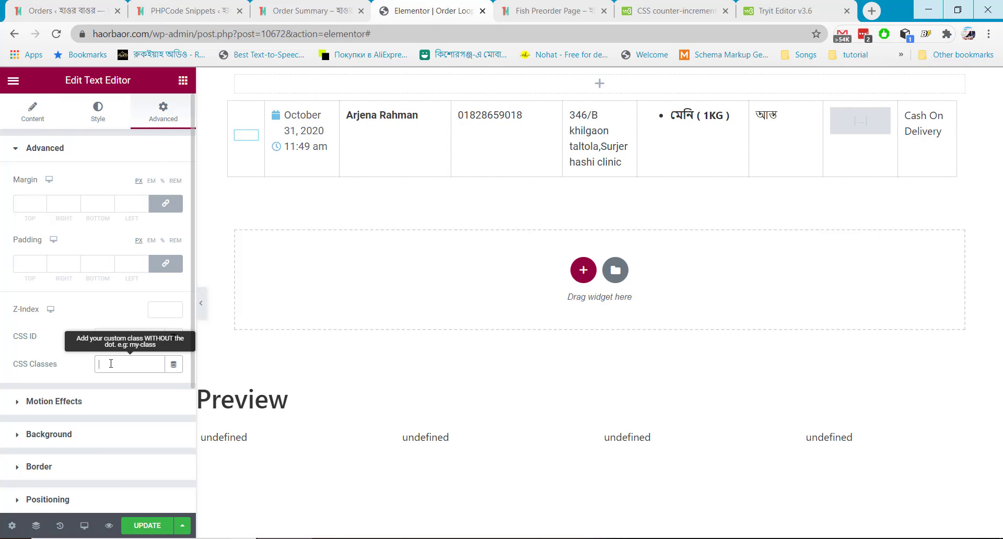
type("postincrement")
key("ctrl+a")
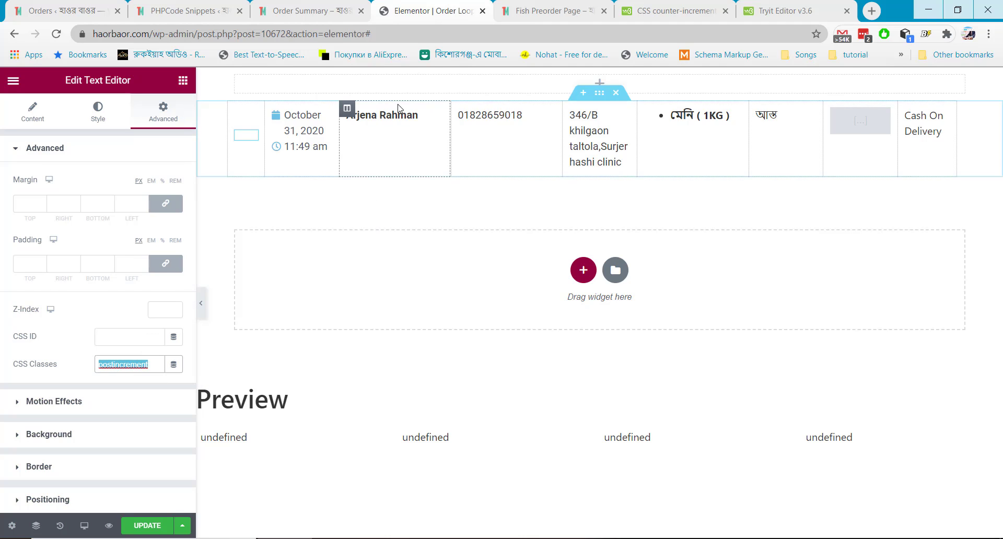
left_click(140, 527)
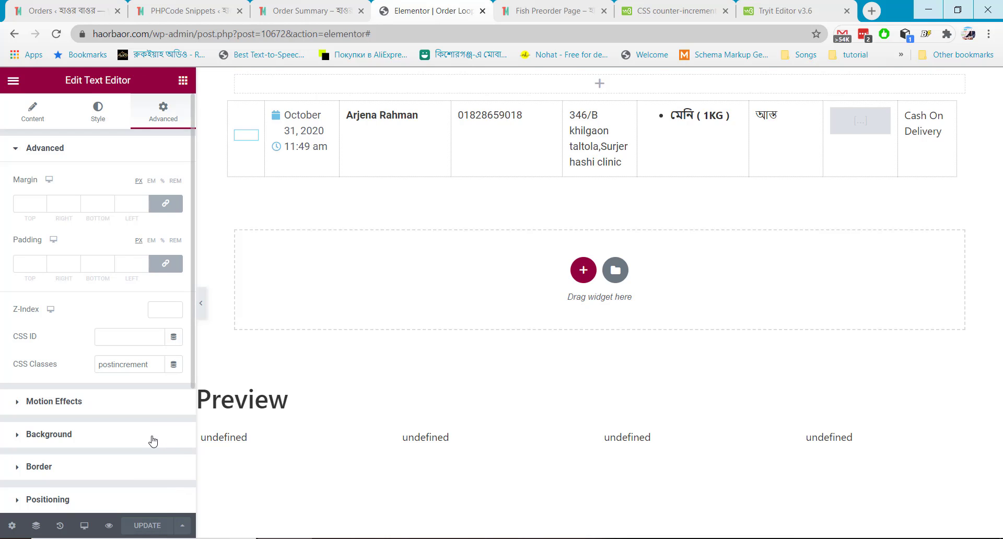
left_click(189, 7)
Step: In the Customizer's Additional CSS, paste the copied counter CSS over lines 10–20
mouse_move(97, 337)
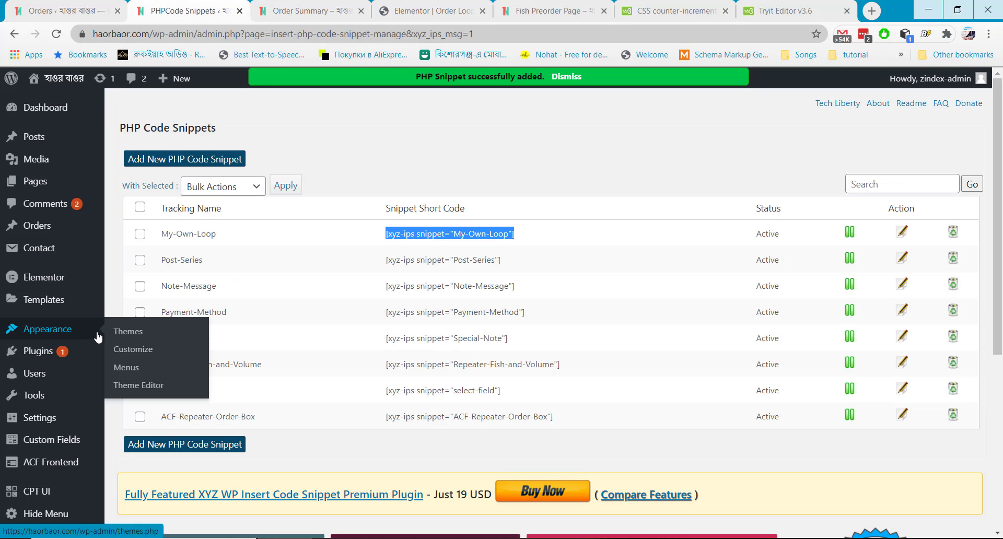
left_click(147, 355)
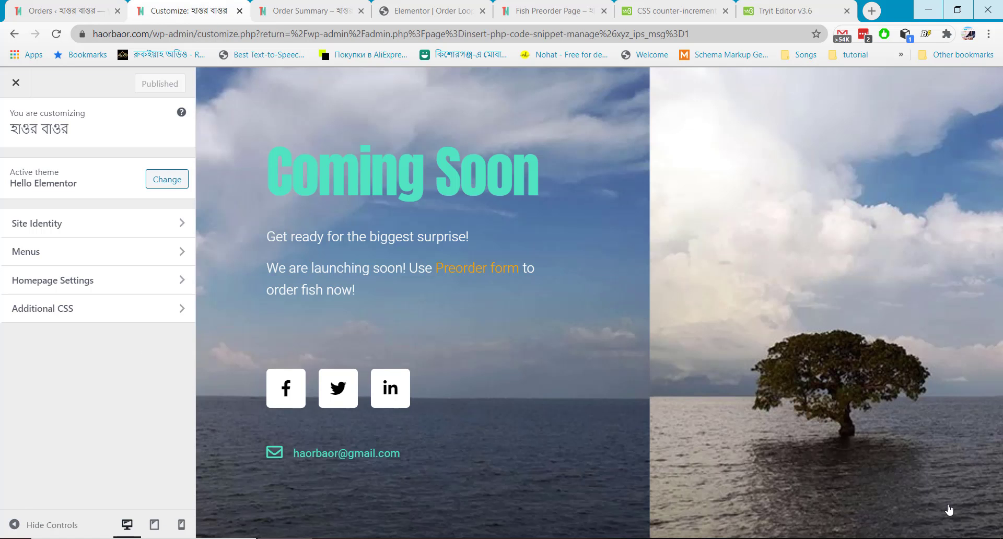
left_click(59, 308)
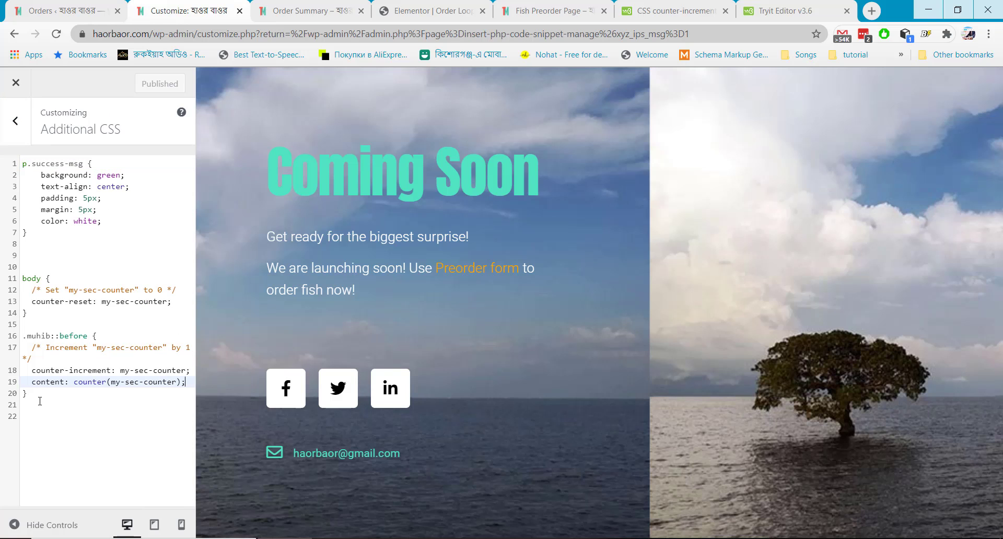
left_click_drag(55, 392, 24, 267)
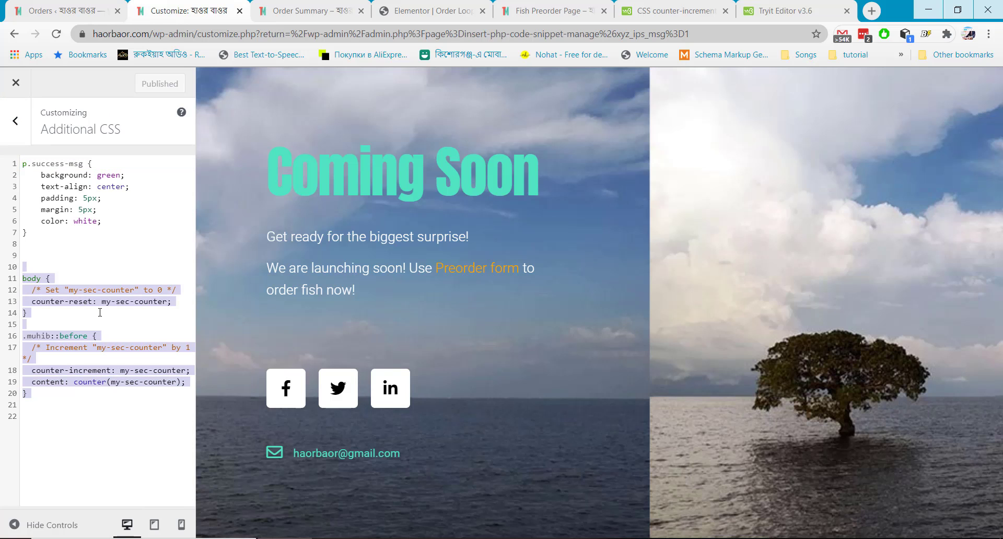
key("ctrl+v")
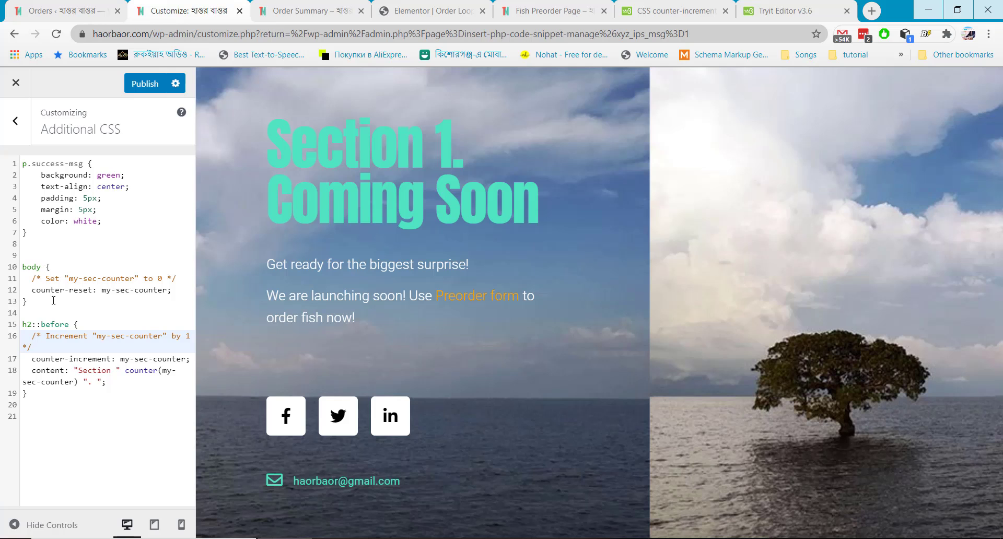
Step: Replace the counter rule's h2 selector with .postincrement and publish the CSS
left_click(436, 10)
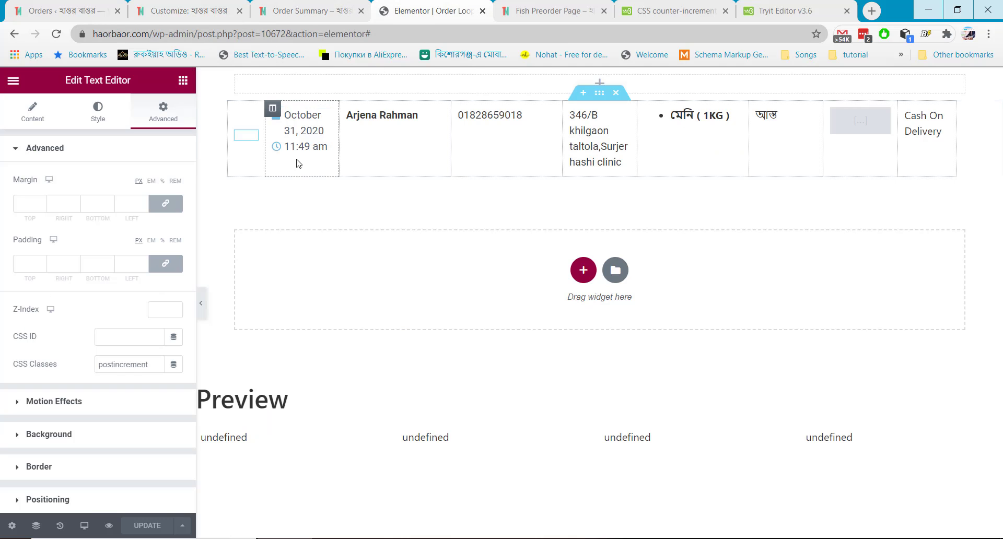
double_click(112, 367)
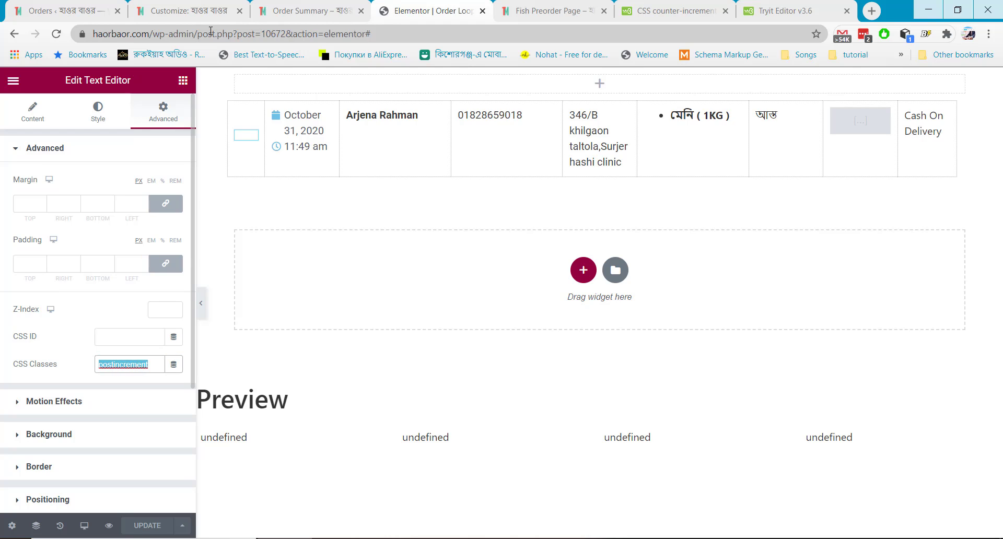
left_click(188, 11)
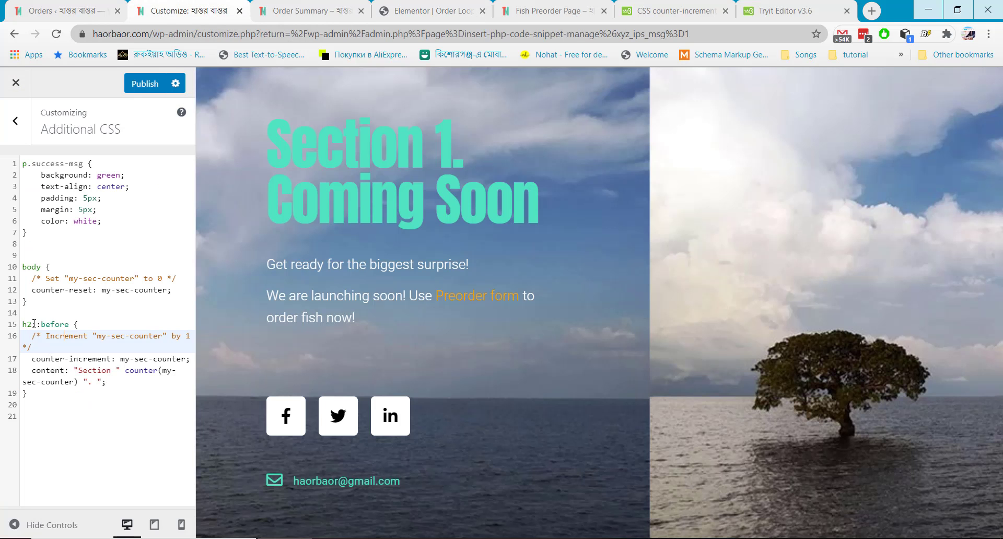
left_click_drag(29, 322, 23, 324)
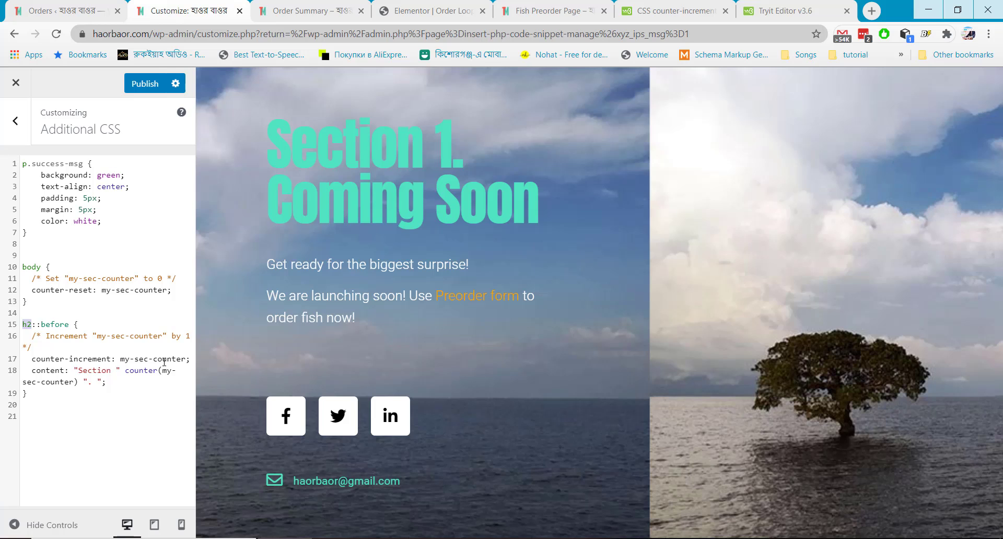
type(".postincrement")
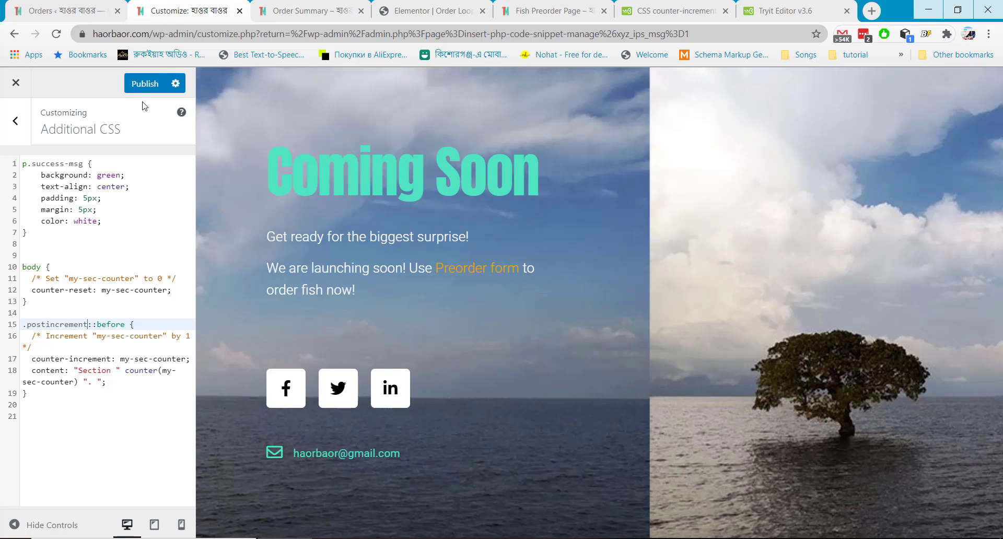
left_click(144, 85)
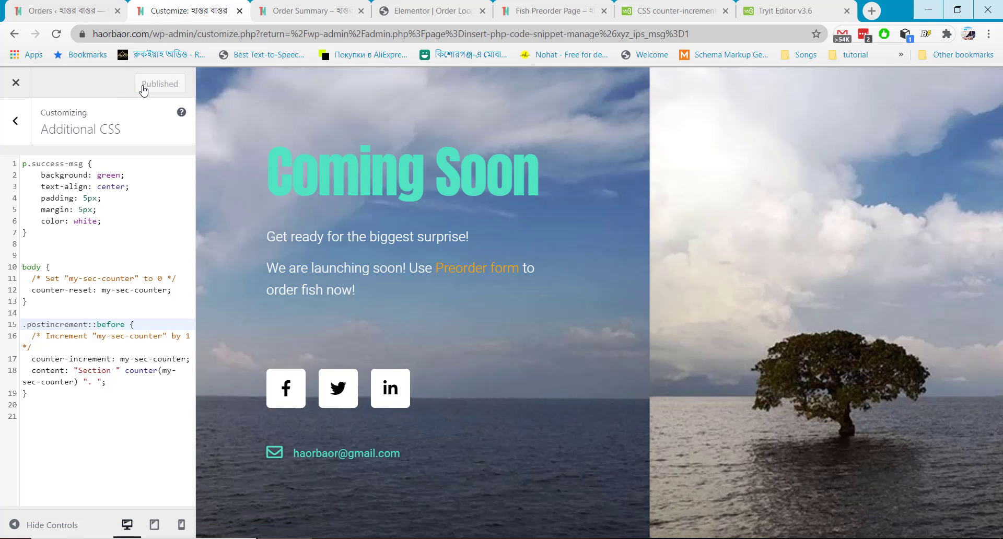
left_click(302, 12)
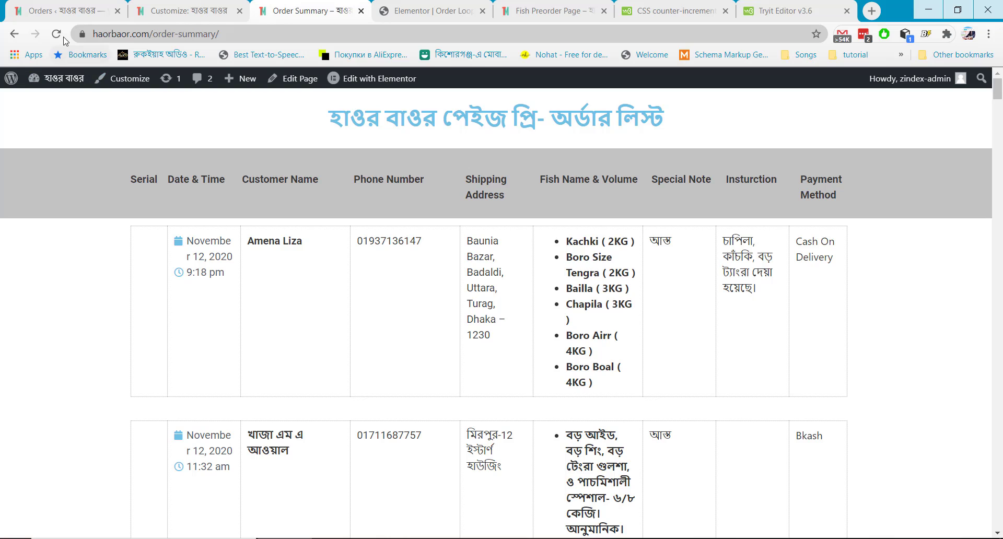
Step: Reload the Order Summary and confirm the Serial cells read 'Section 1.', 'Section 2.' onward
left_click(57, 35)
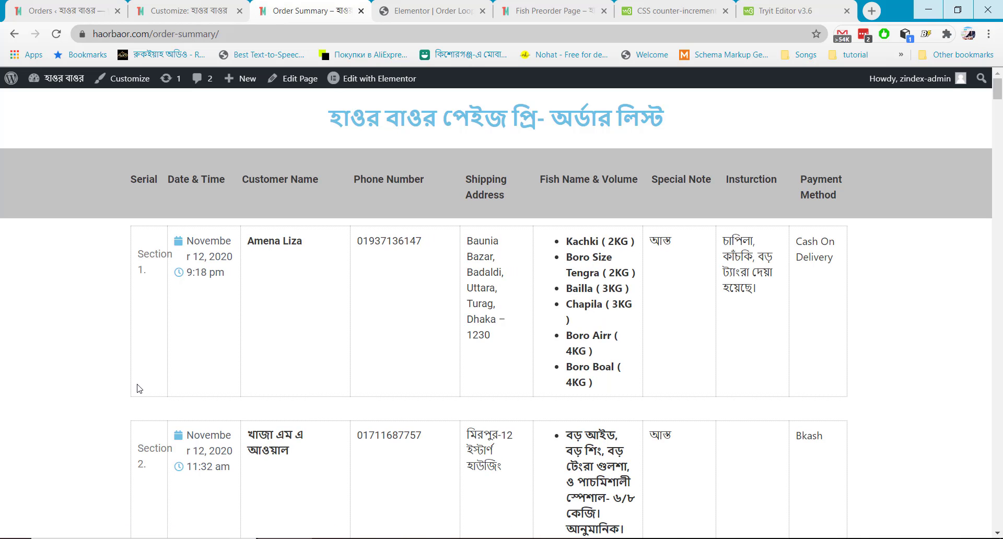
scroll(140, 392, "down", 6)
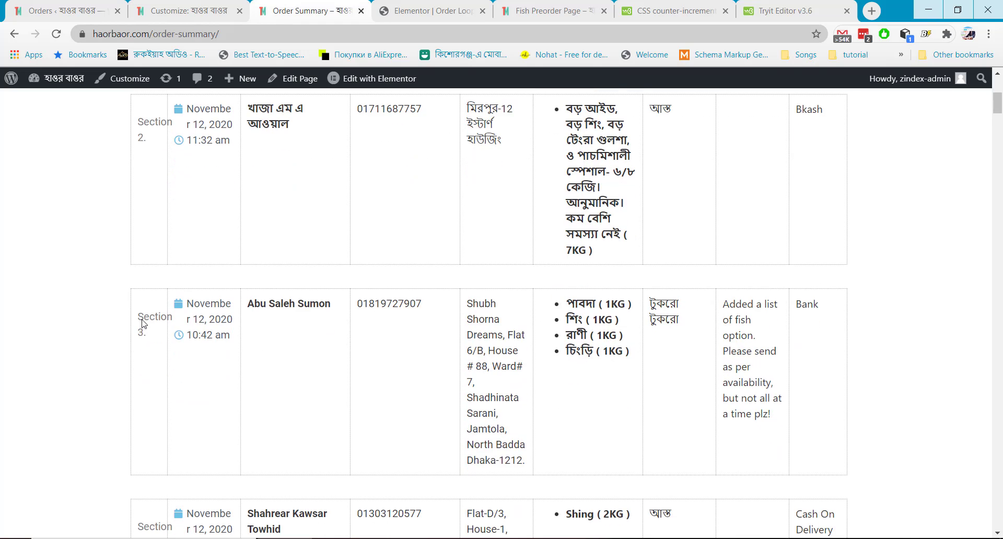
scroll(142, 323, "down", 2)
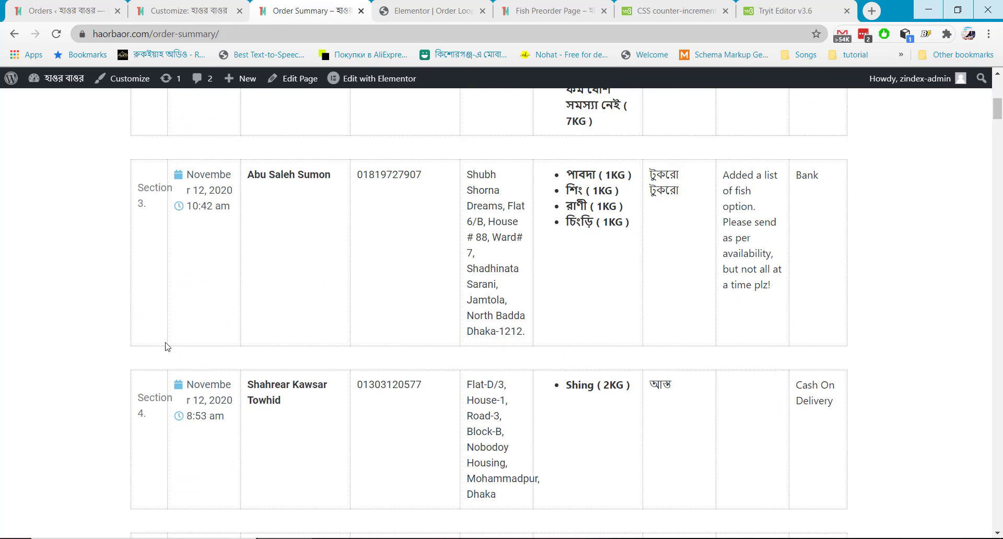
left_click(188, 4)
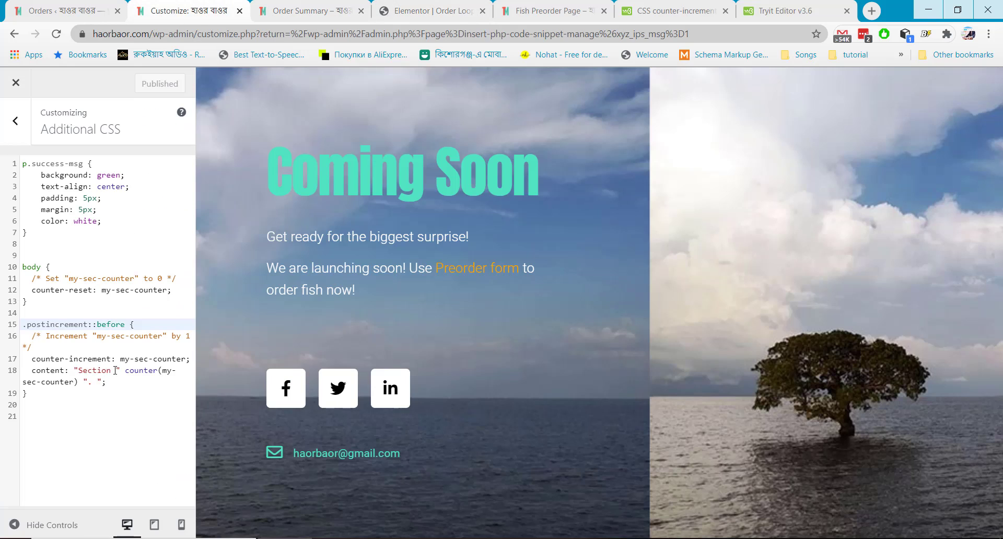
Step: Strip 'Section ' and '. ' from the content rule, leaving counter(my-sec-counter), and publish
left_click_drag(120, 370, 72, 370)
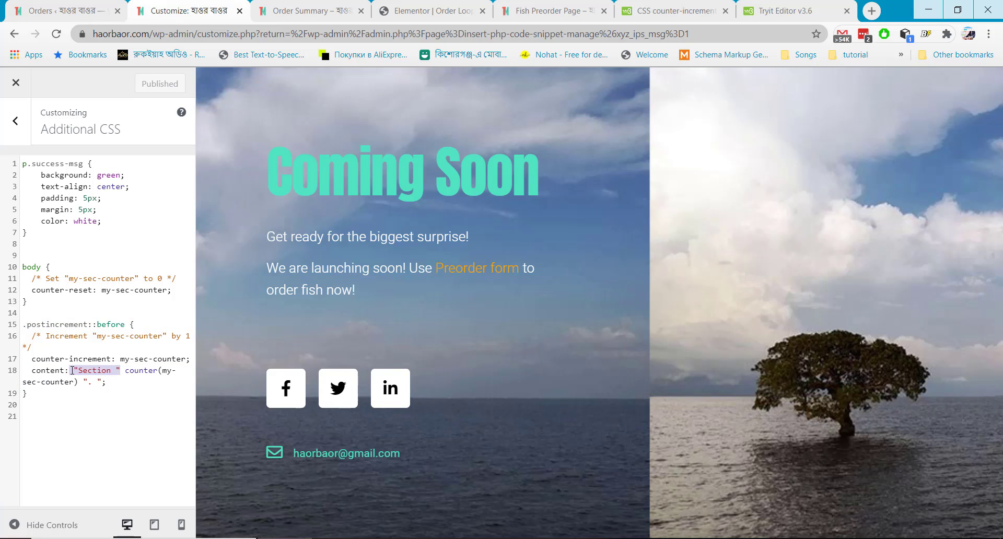
key("BackSpace")
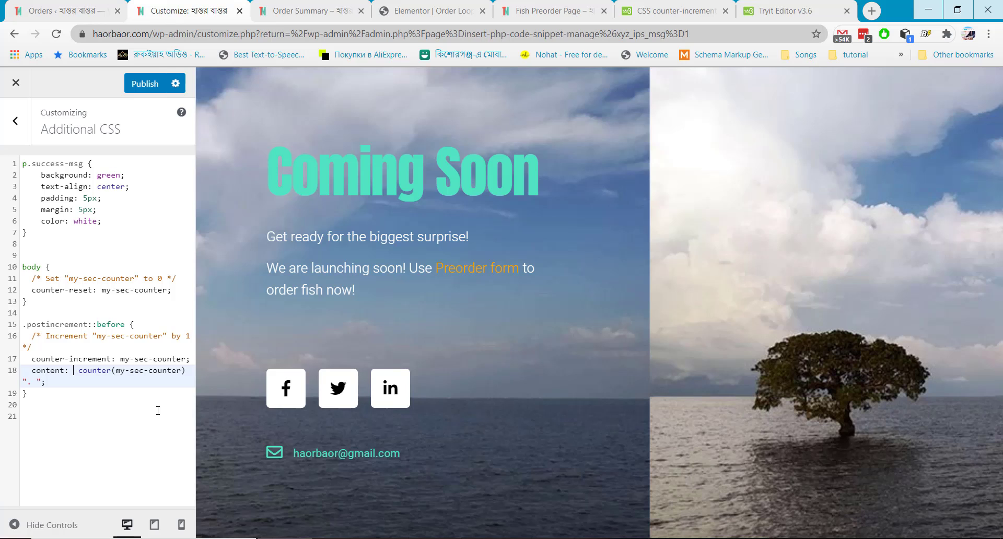
left_click_drag(42, 380, 27, 380)
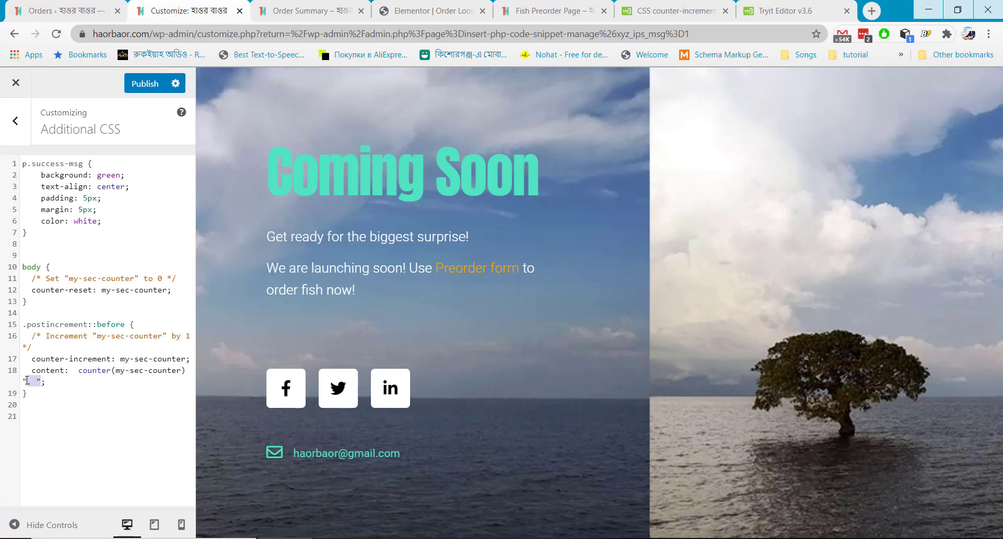
key("BackSpace")
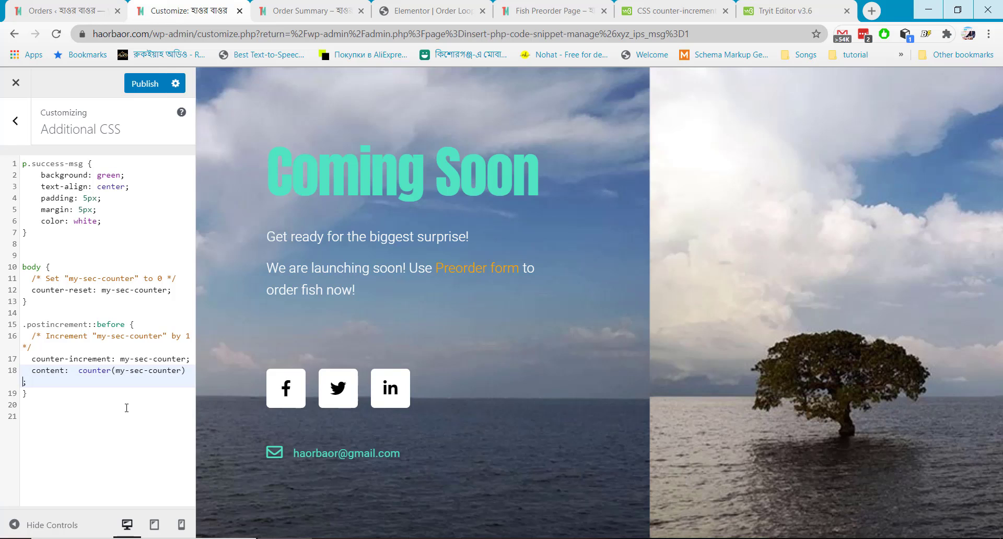
left_click(140, 85)
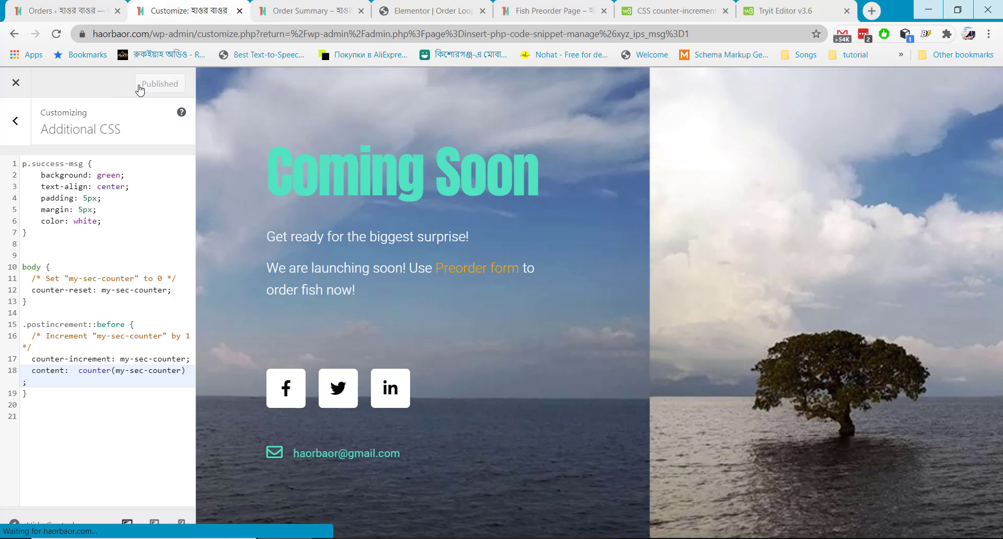
key("ctrl+Tab")
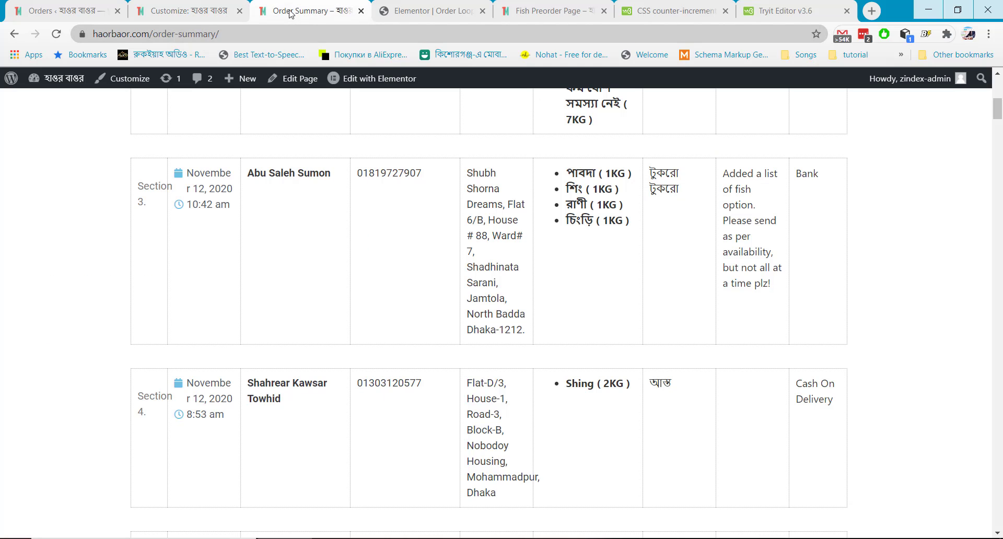
Step: Reload the Order Summary and scroll through the table to verify Serial numbers 1 through 63
left_click(55, 37)
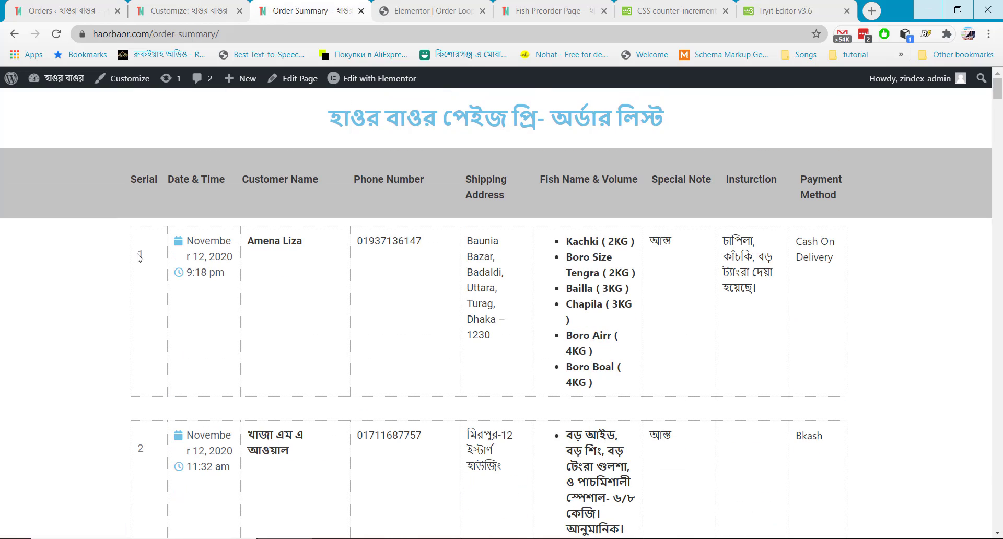
scroll(145, 256, "down", 3)
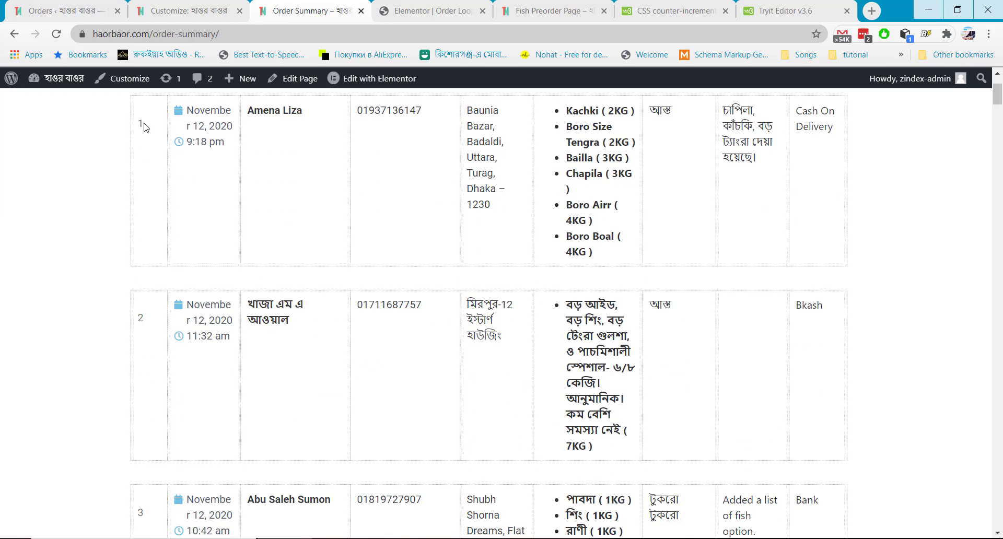
scroll(153, 272, "down", 1)
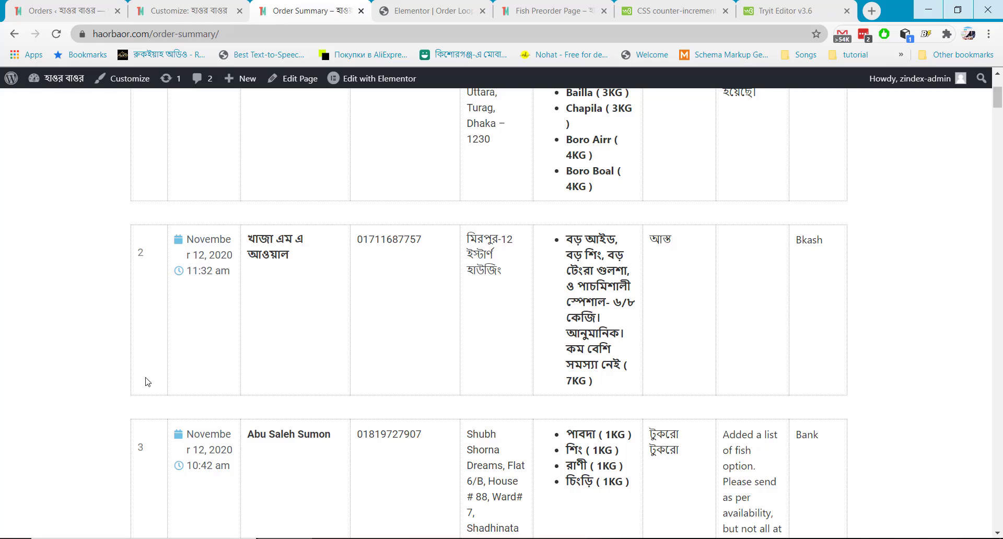
scroll(145, 374, "down", 10)
scroll(150, 360, "down", 7)
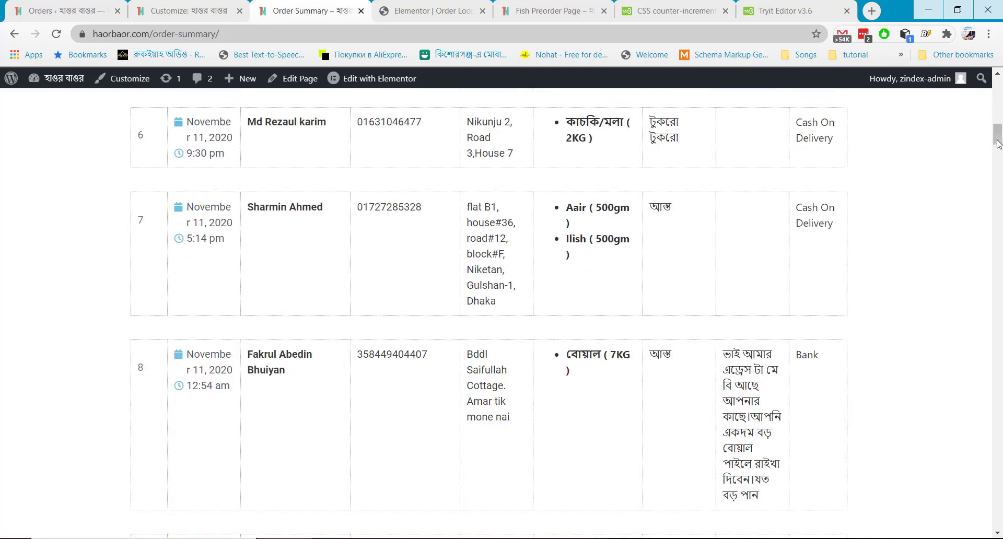
left_click_drag(997, 139, 988, 529)
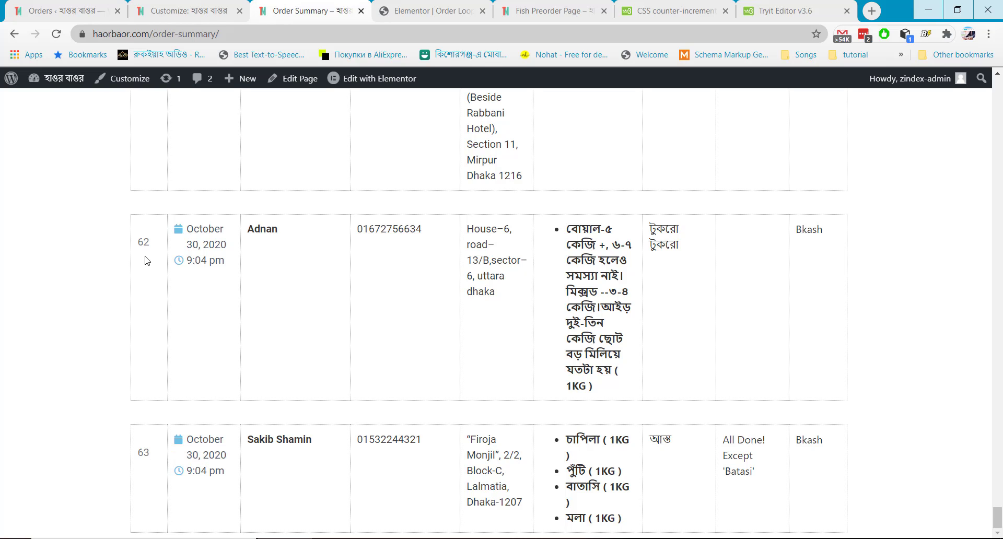
scroll(160, 323, "up", 12)
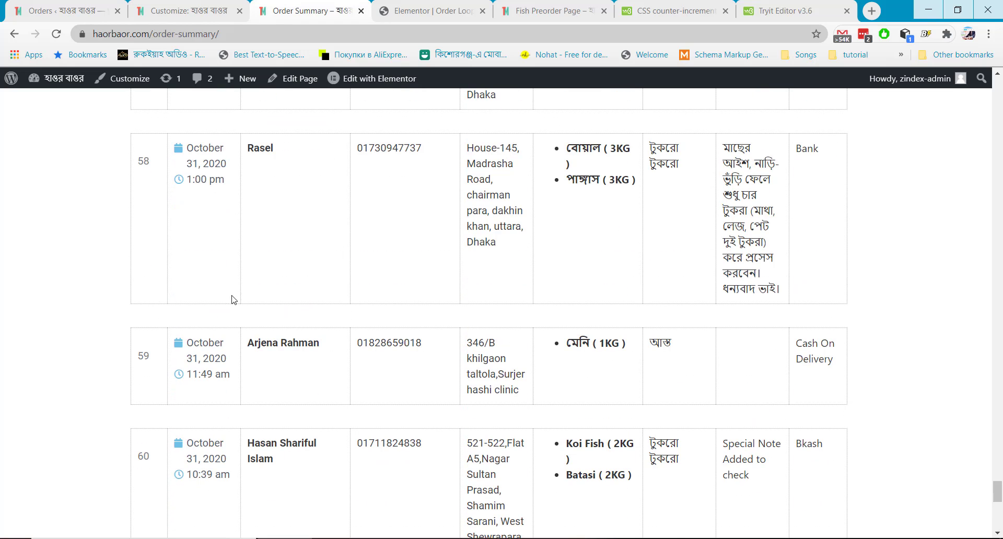
scroll(216, 310, "up", 15)
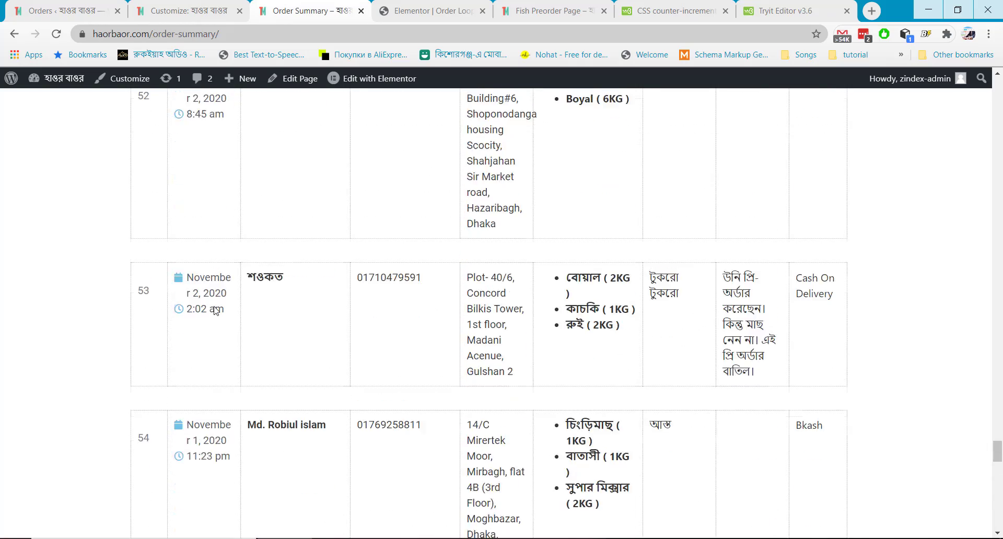